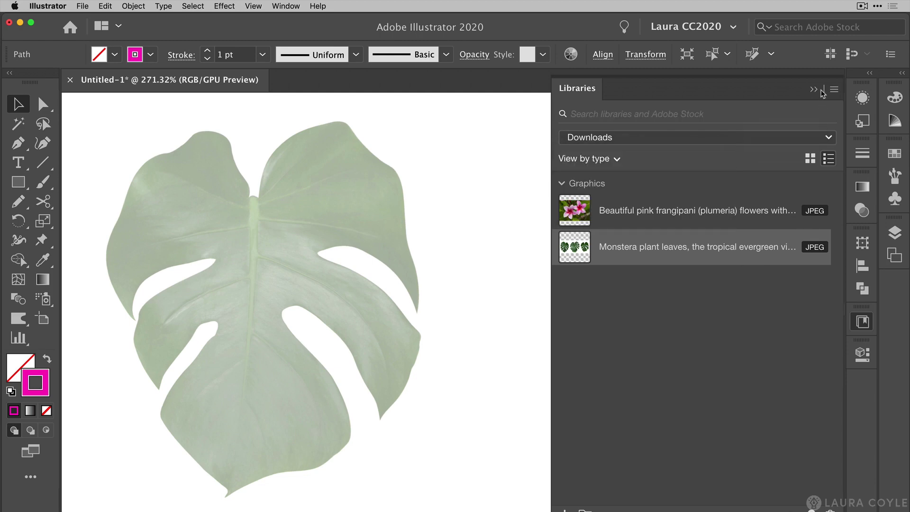
- Examine the template, lock and image-dimming settings of Layer 1, and toggle its visibility off and back on
{"action": "left_click", "coordinate": [814, 89]}
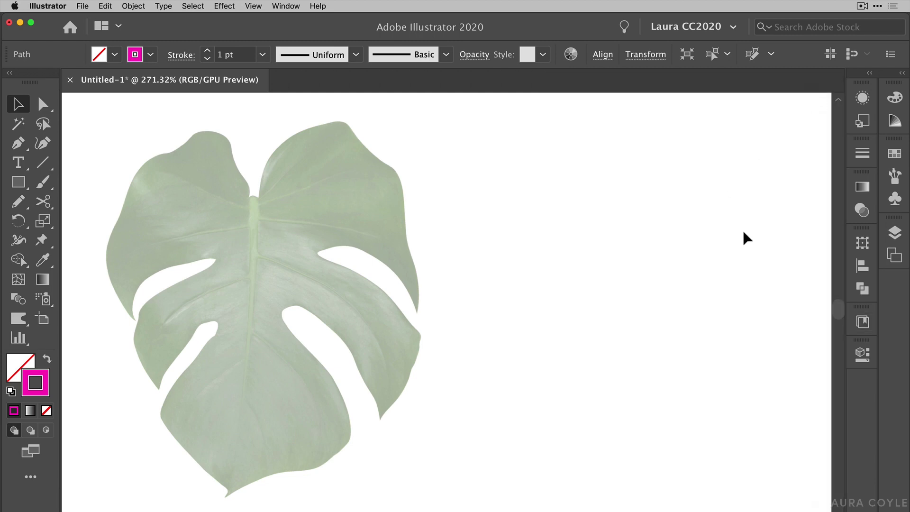
{"action": "left_click", "coordinate": [896, 233]}
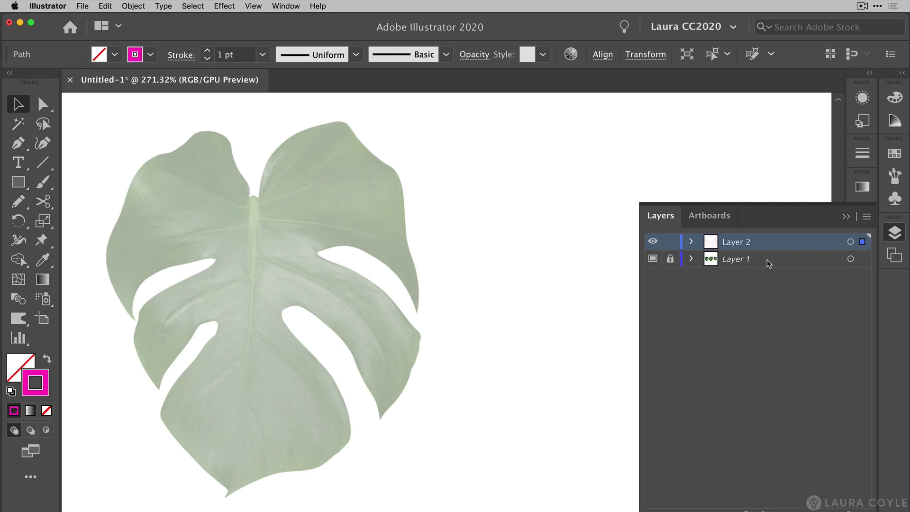
{"action": "double_click", "coordinate": [773, 262]}
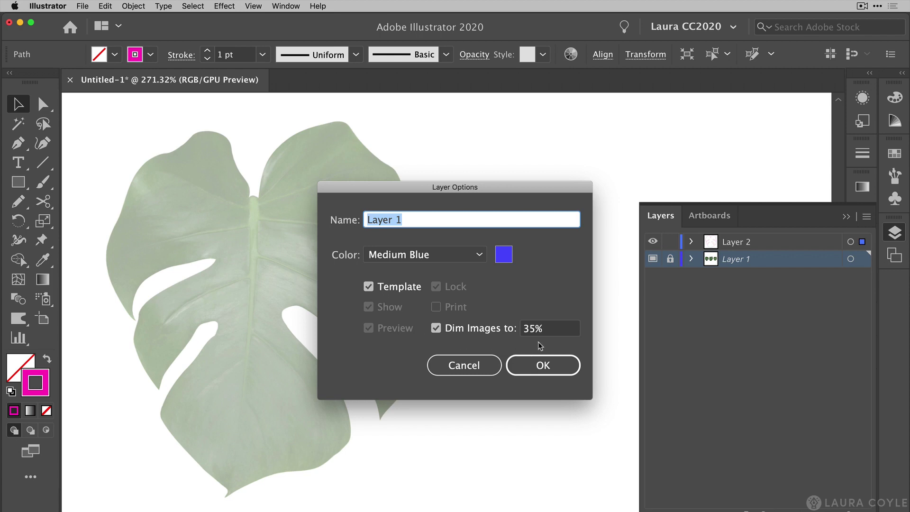
{"action": "left_click", "coordinate": [543, 365]}
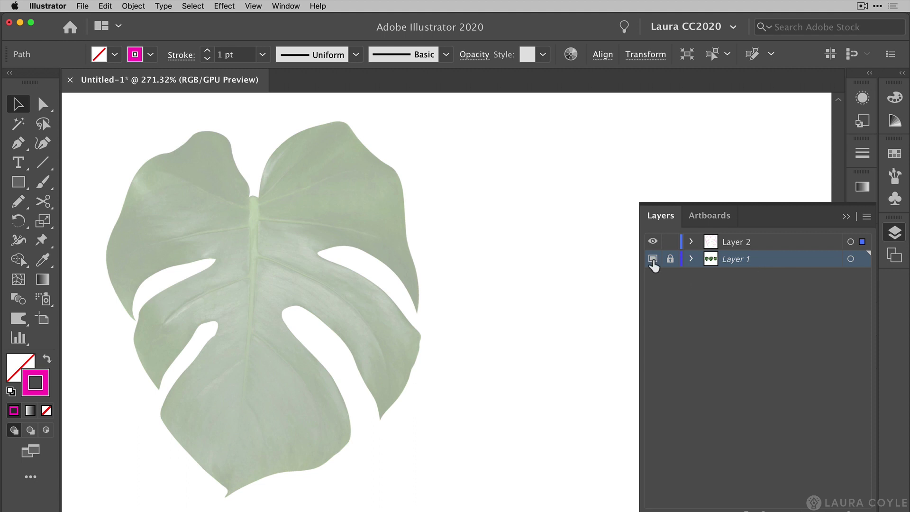
{"action": "left_click", "coordinate": [652, 260]}
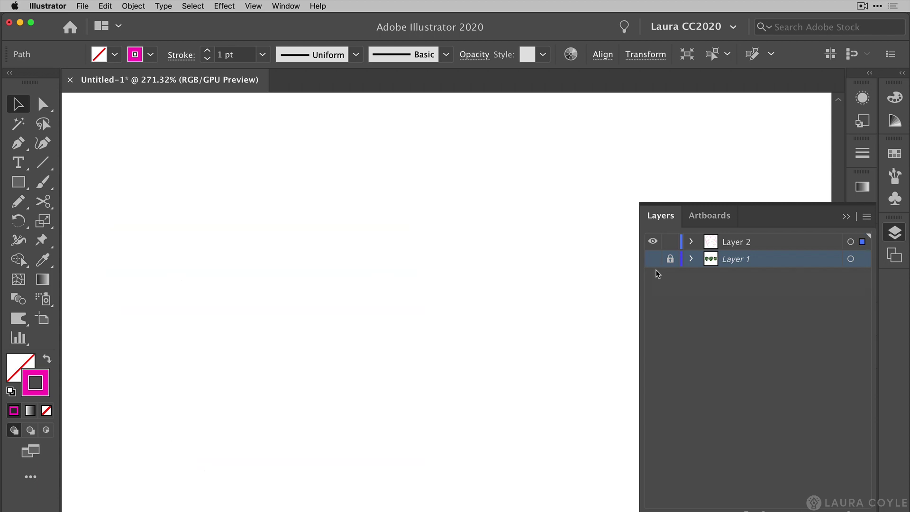
{"action": "left_click", "coordinate": [651, 260]}
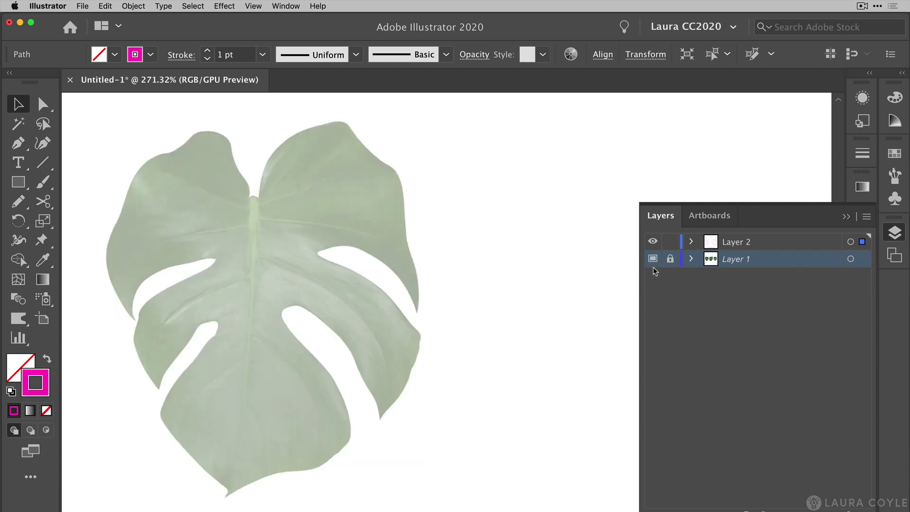
- Examine Layer 2's options and the available layer colors, keeping Light Blue
{"action": "double_click", "coordinate": [780, 246]}
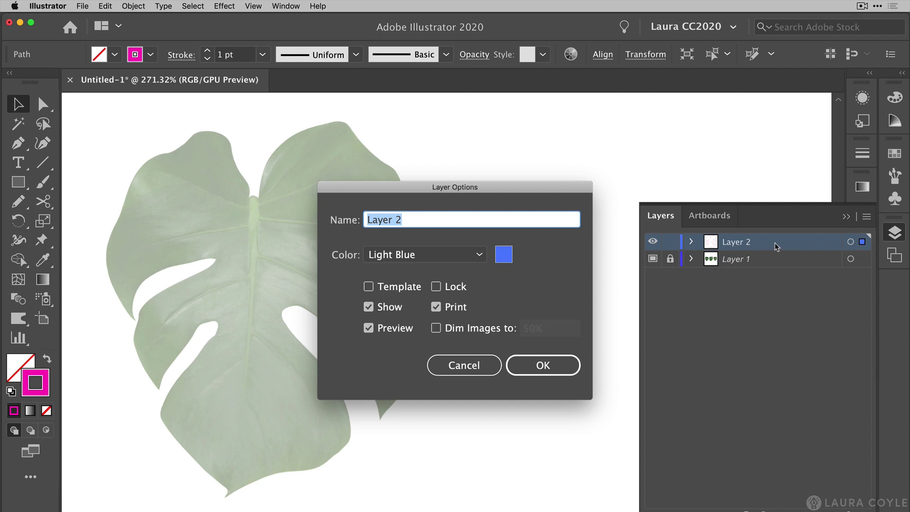
{"action": "left_click", "coordinate": [481, 255]}
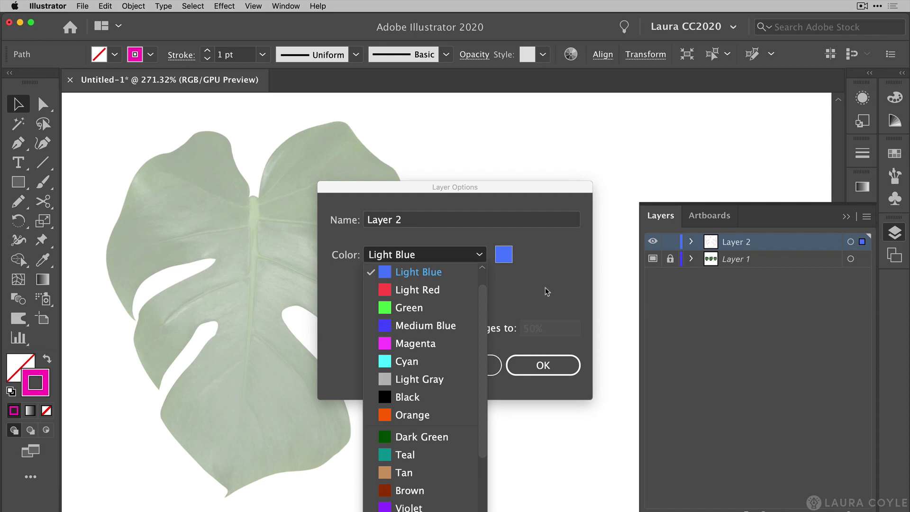
{"action": "left_click", "coordinate": [560, 368]}
{"action": "left_click", "coordinate": [544, 365]}
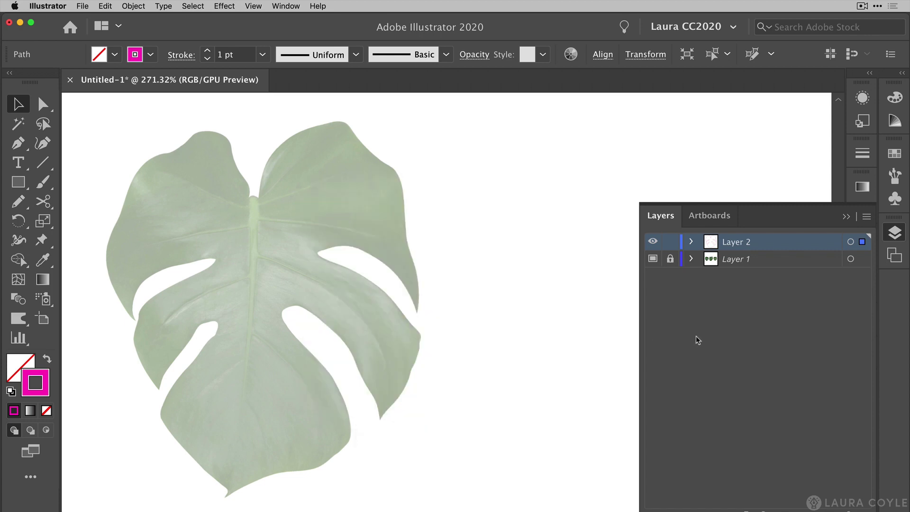
{"action": "left_click", "coordinate": [847, 215]}
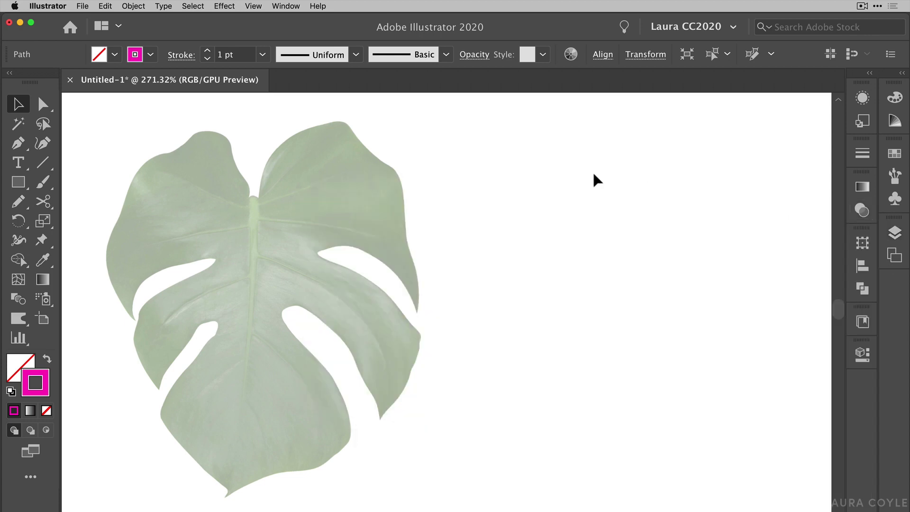
- Clear the selection and activate the Pen tool
{"action": "left_click", "coordinate": [545, 192]}
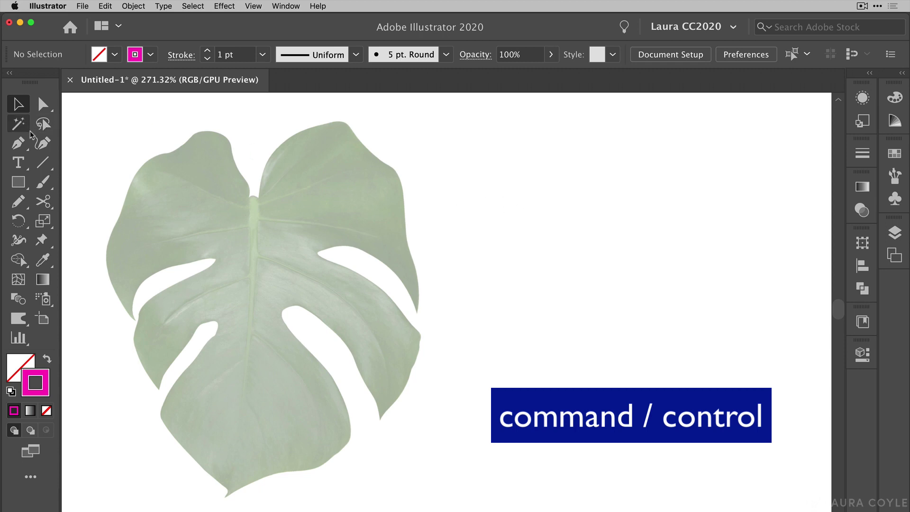
{"action": "left_click", "coordinate": [18, 143]}
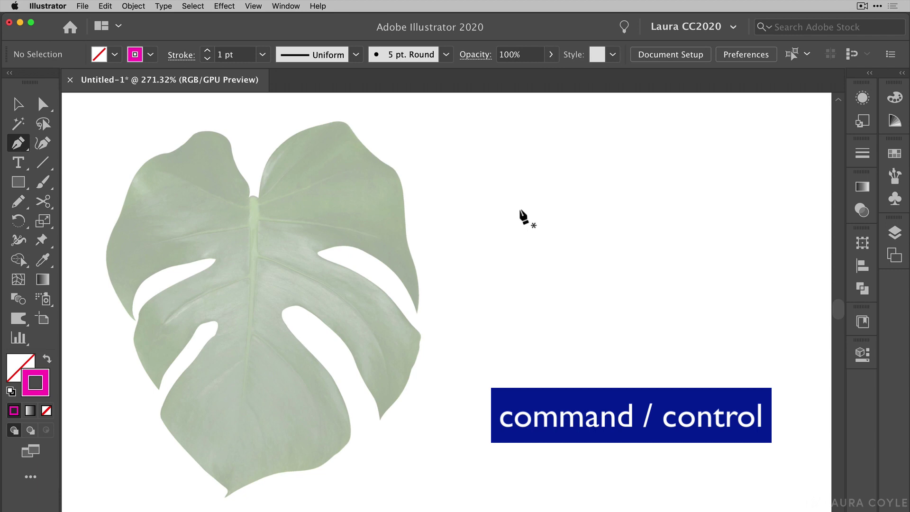
{"action": "key", "text": "super"}
{"action": "key", "text": "super"}
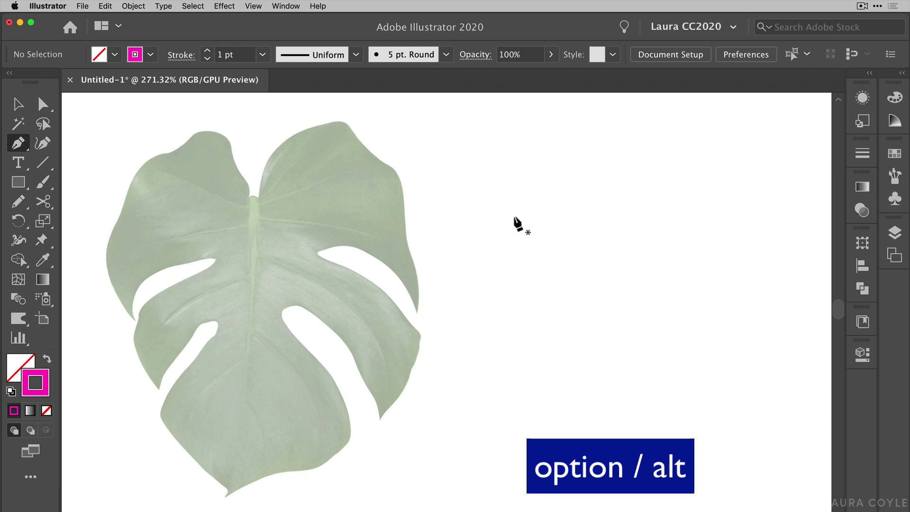
- Draw a large, nearly circular practice curve from smooth points on the blank canvas beside the leaf
{"action": "left_click_drag", "start_coordinate": [508, 232], "coordinate": [527, 207]}
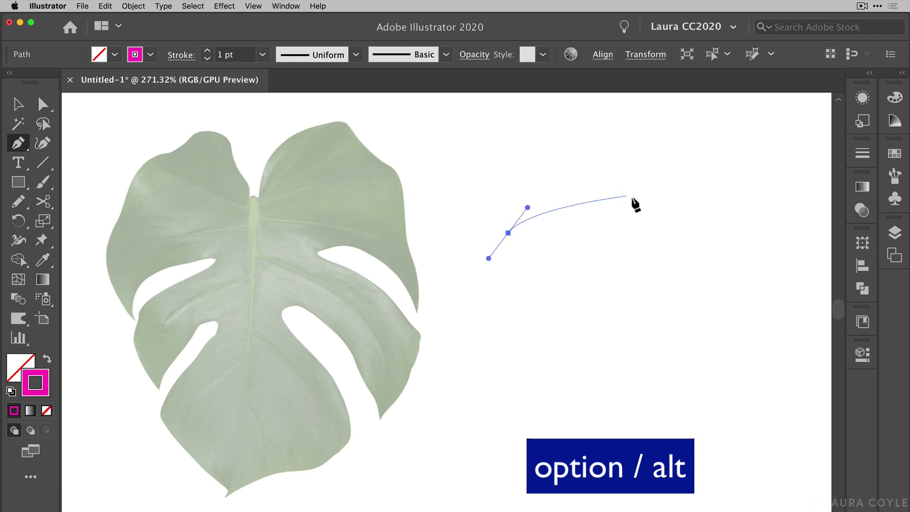
{"action": "left_click_drag", "start_coordinate": [630, 196], "coordinate": [689, 215]}
{"action": "left_click_drag", "start_coordinate": [703, 292], "coordinate": [701, 319]}
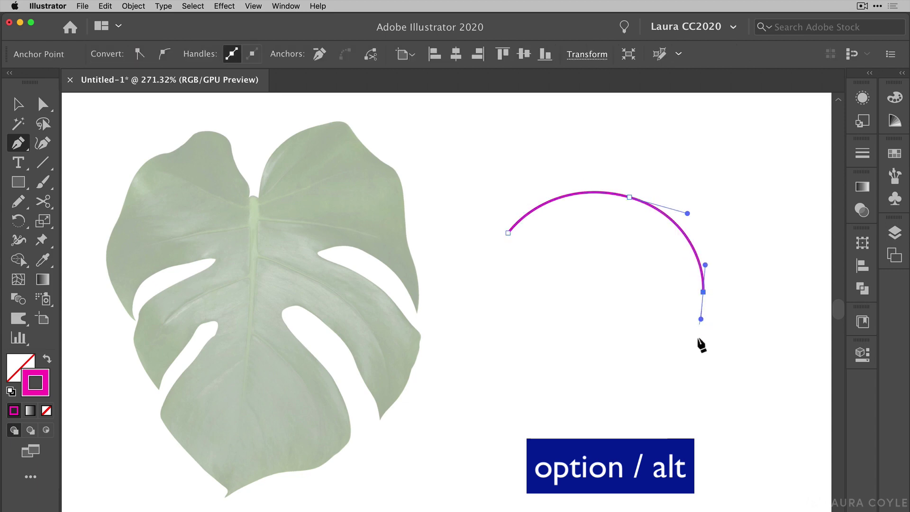
{"action": "left_click_drag", "start_coordinate": [616, 386], "coordinate": [549, 395]}
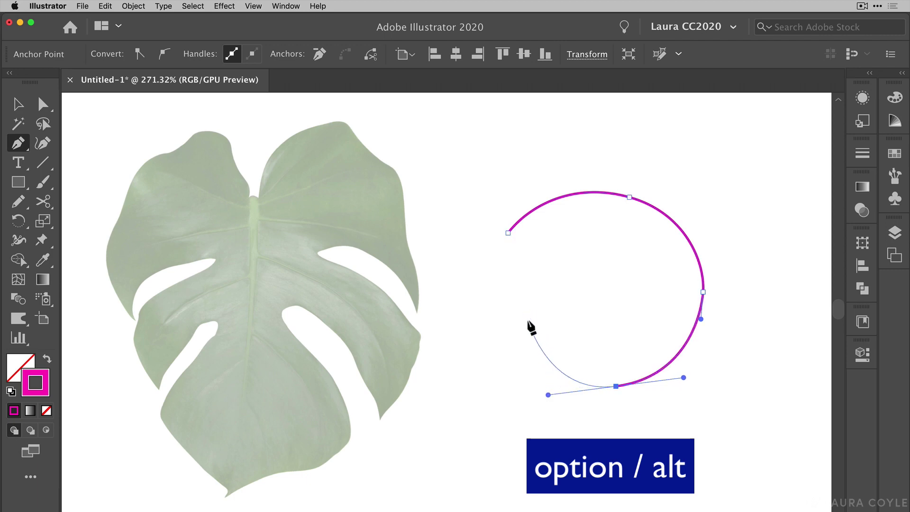
- Continue the practice curve inward with sharp turns made by redirecting the direction handles, and delete the whole path
{"action": "left_click_drag", "start_coordinate": [530, 326], "coordinate": [532, 302]}
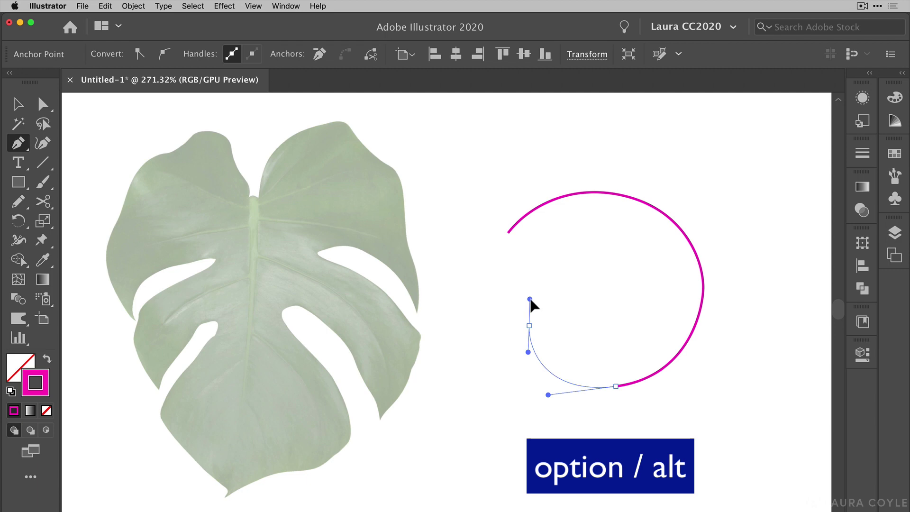
{"action": "left_click_drag", "start_coordinate": [531, 301], "coordinate": [557, 349]}
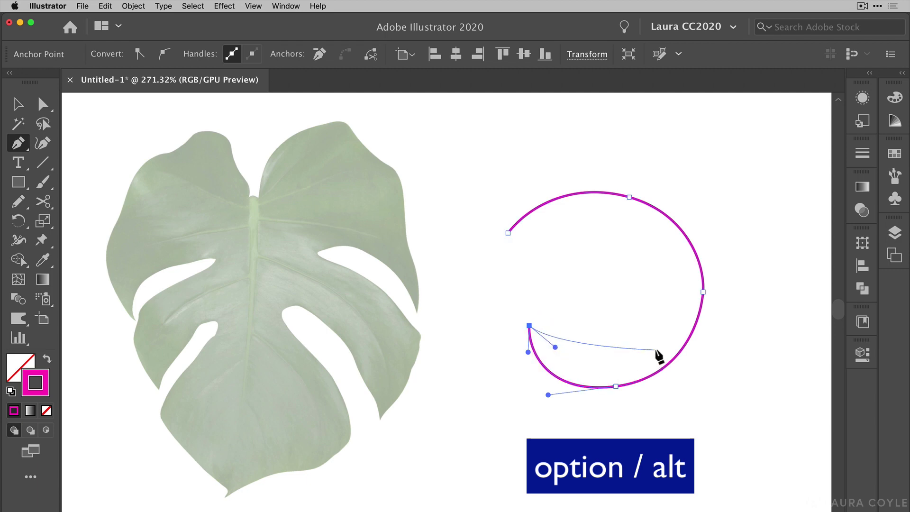
{"action": "left_click_drag", "start_coordinate": [656, 349], "coordinate": [702, 319]}
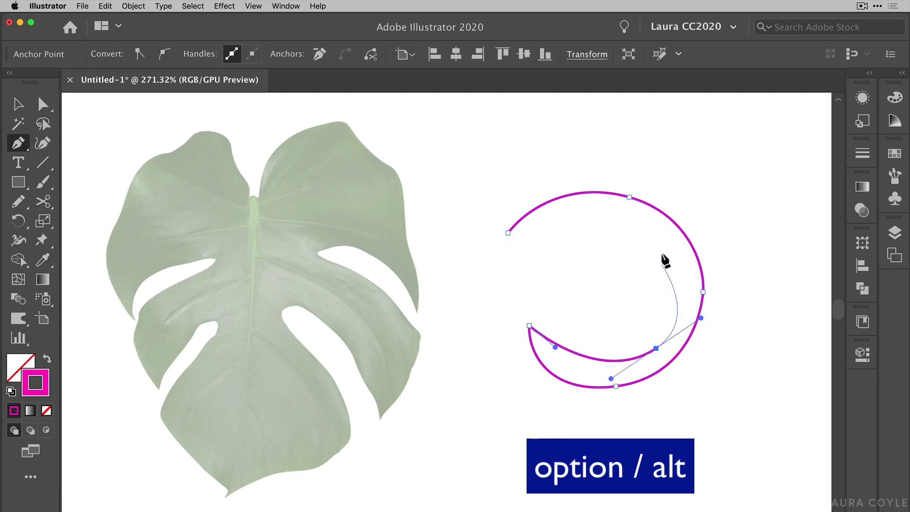
{"action": "left_click_drag", "start_coordinate": [634, 234], "coordinate": [599, 226]}
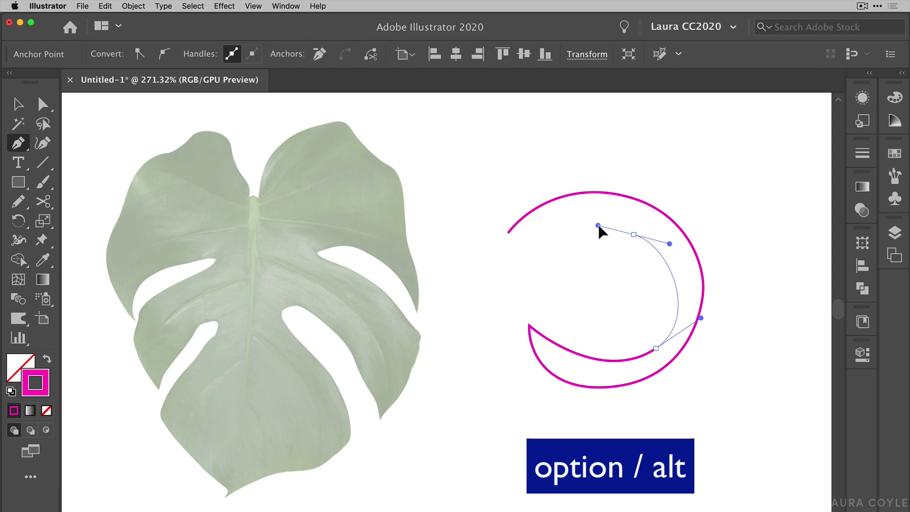
{"action": "left_click_drag", "start_coordinate": [599, 227], "coordinate": [650, 265]}
{"action": "left_click_drag", "start_coordinate": [633, 317], "coordinate": [603, 330]}
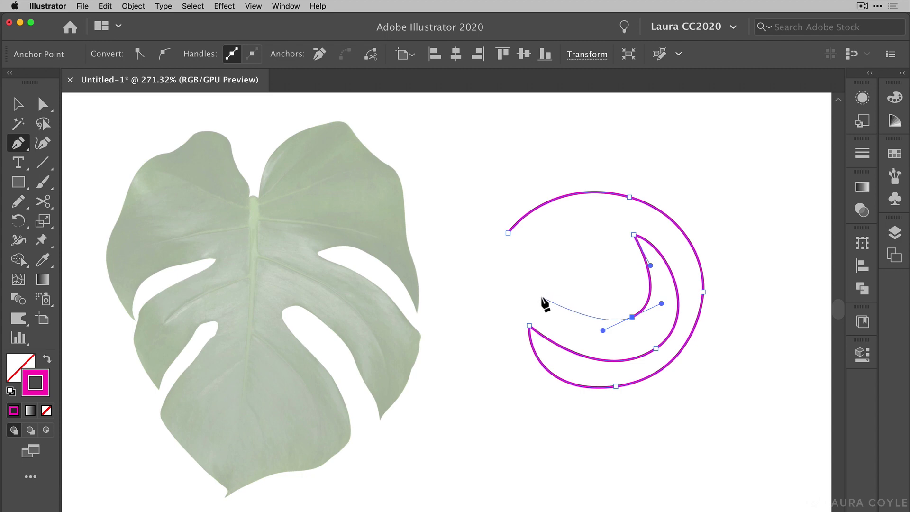
{"action": "key", "text": "Escape"}
{"action": "key", "text": "BackSpace"}
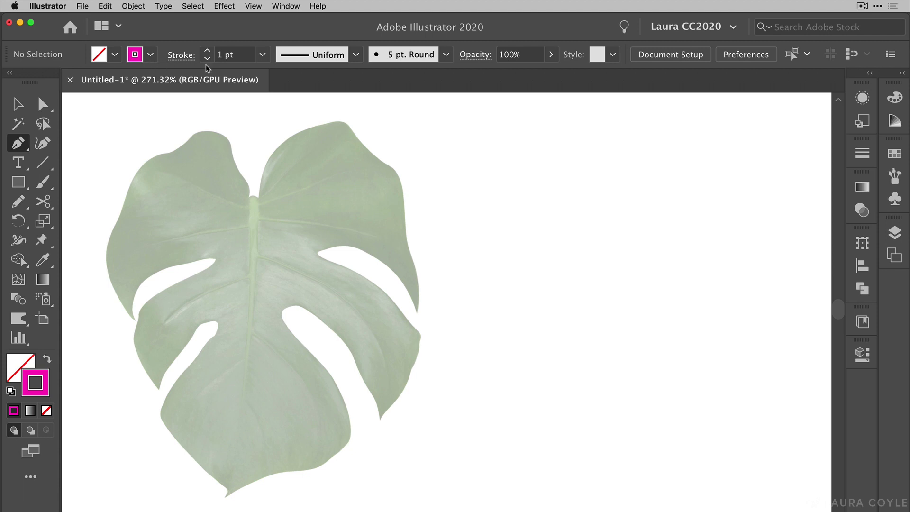
- Set the stroke to 2 pt and trace the leaf's upper-right lobe from the stem notch along its outer edge toward the lobe tip
{"action": "left_click", "coordinate": [207, 51]}
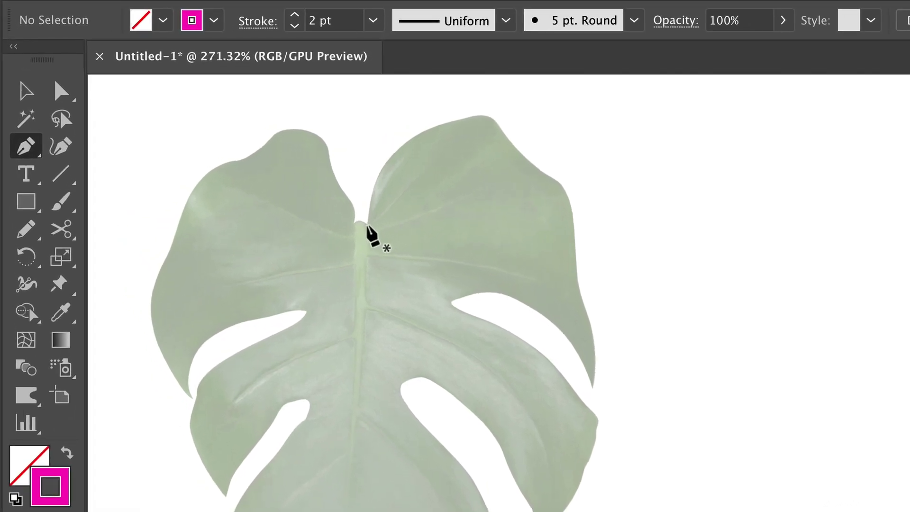
{"action": "left_click_drag", "start_coordinate": [368, 224], "coordinate": [368, 183]}
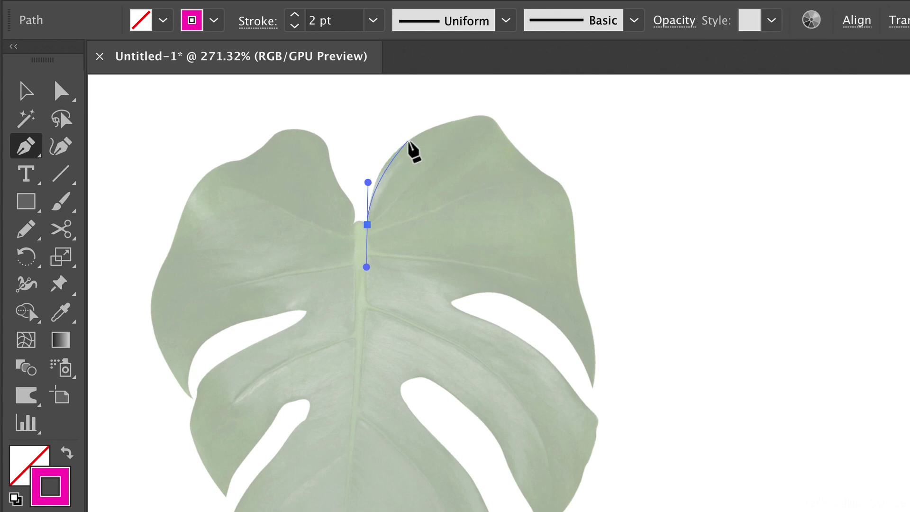
{"action": "left_click_drag", "start_coordinate": [407, 141], "coordinate": [431, 127]}
{"action": "left_click_drag", "start_coordinate": [496, 124], "coordinate": [550, 175]}
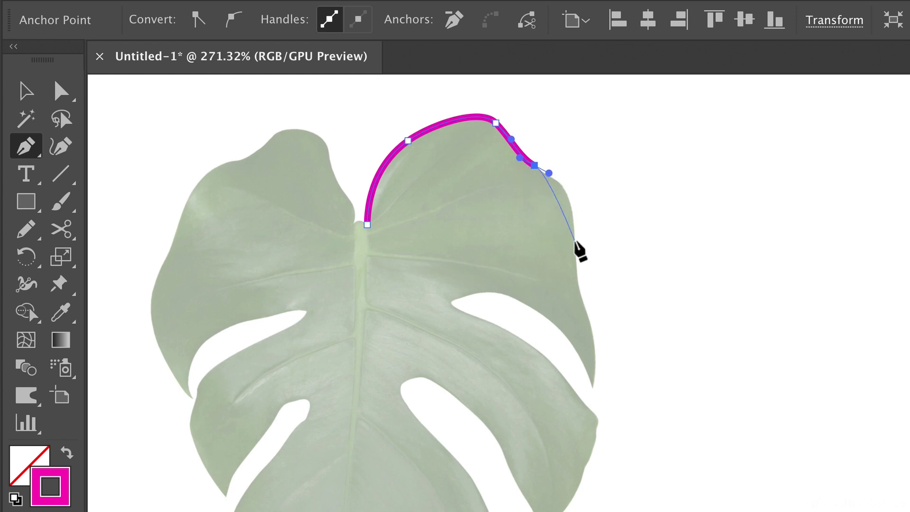
{"action": "left_click_drag", "start_coordinate": [573, 242], "coordinate": [573, 301]}
{"action": "left_click_drag", "start_coordinate": [593, 336], "coordinate": [599, 362]}
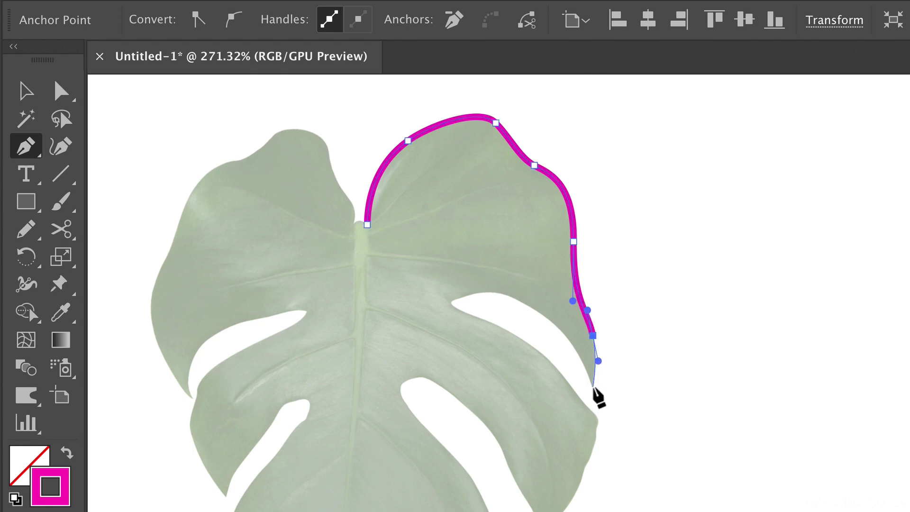
- Make a corner at the right lobe's tip, trace the slit's upper edge to its inner end, and refine that curve with its direction handle
{"action": "left_click_drag", "start_coordinate": [590, 385], "coordinate": [591, 386]}
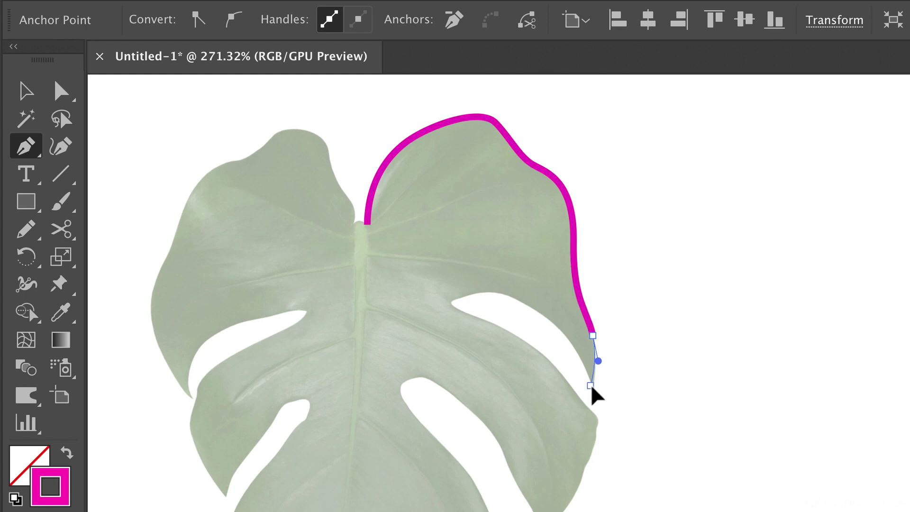
{"action": "left_click_drag", "start_coordinate": [592, 387], "coordinate": [574, 324]}
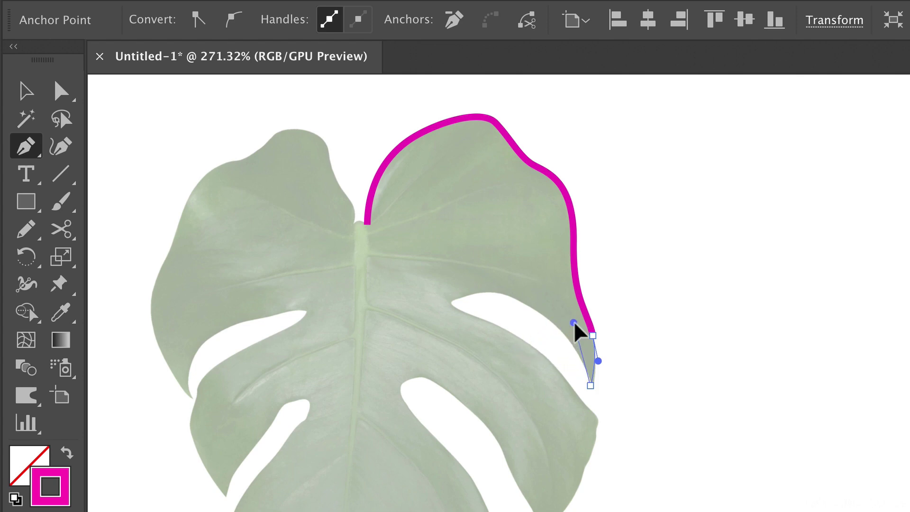
{"action": "left_click_drag", "start_coordinate": [574, 323], "coordinate": [573, 323]}
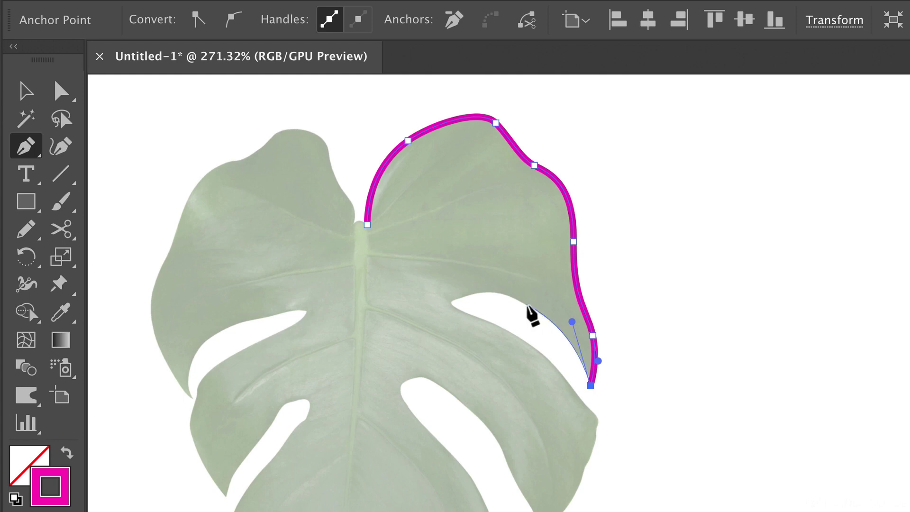
{"action": "left_click_drag", "start_coordinate": [526, 304], "coordinate": [511, 299]}
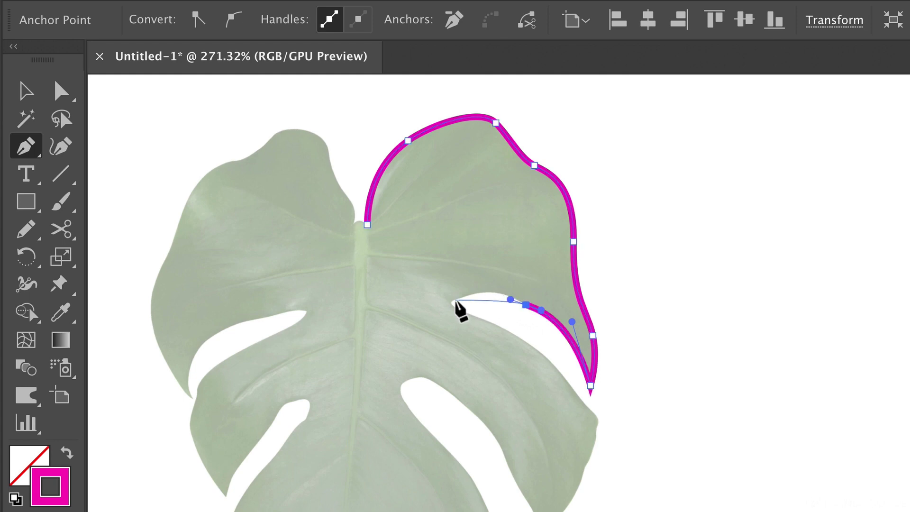
{"action": "left_click_drag", "start_coordinate": [452, 302], "coordinate": [415, 318]}
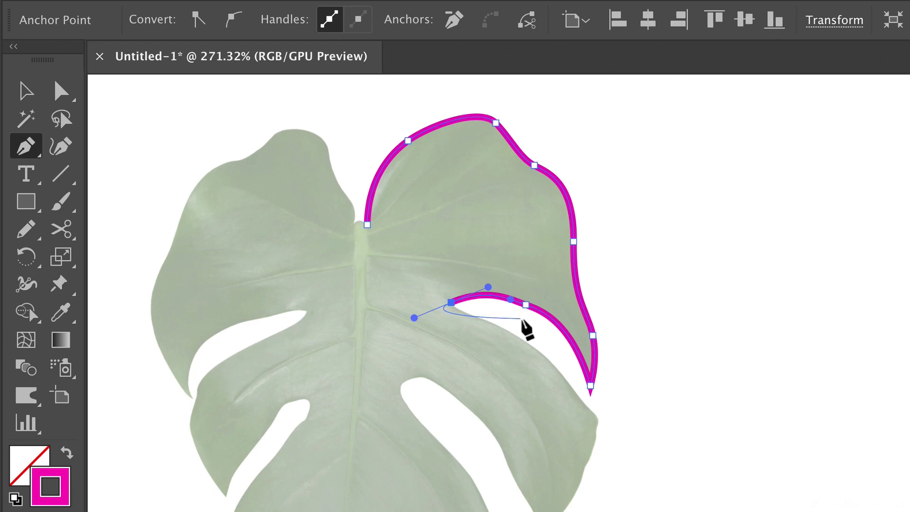
{"action": "key", "text": "alt"}
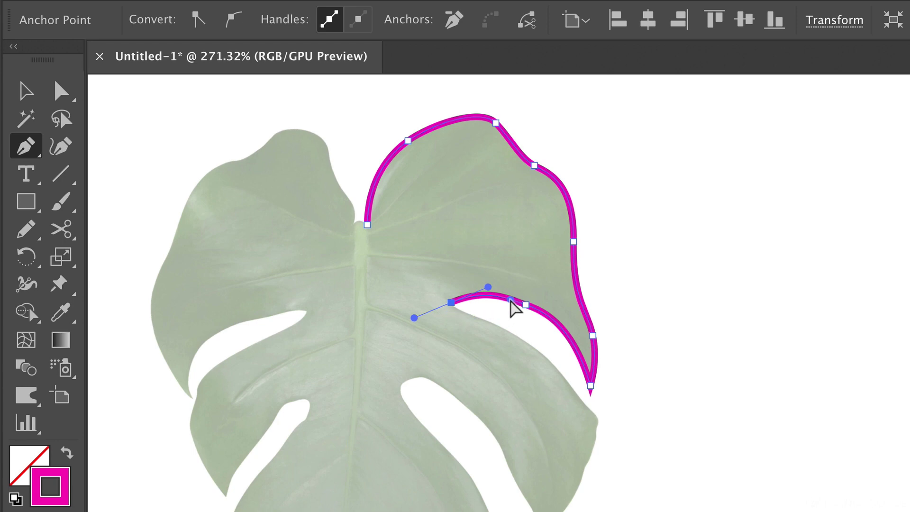
{"action": "left_click", "coordinate": [512, 307], "text": "alt"}
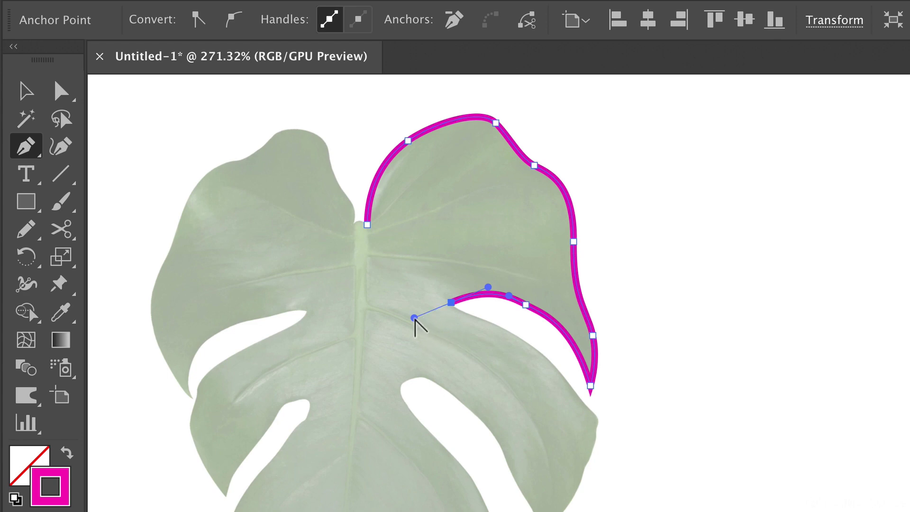
- Redirect the handle downward at the slit's inner end and trace the slit's lower edge toward the next lobe's outer edge
{"action": "left_click_drag", "start_coordinate": [415, 317], "coordinate": [453, 317]}
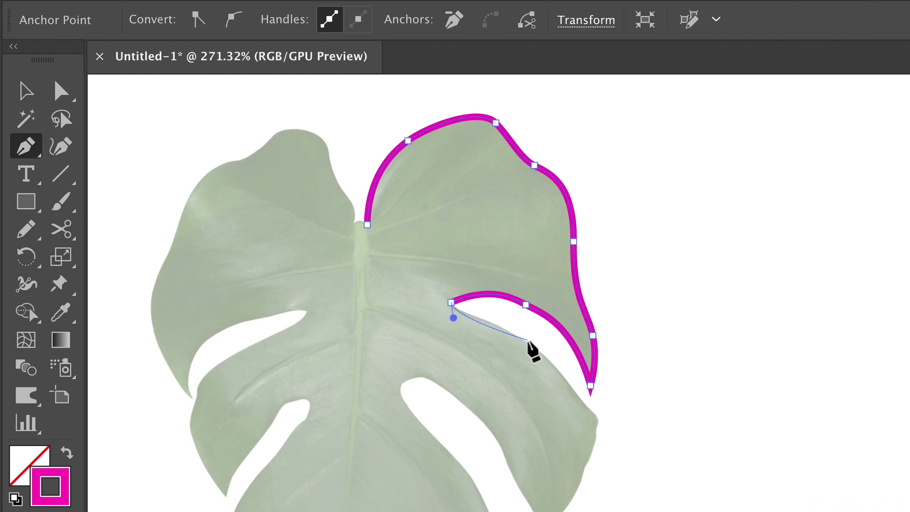
{"action": "left_click_drag", "start_coordinate": [528, 340], "coordinate": [552, 363]}
{"action": "left_click_drag", "start_coordinate": [579, 394], "coordinate": [588, 404]}
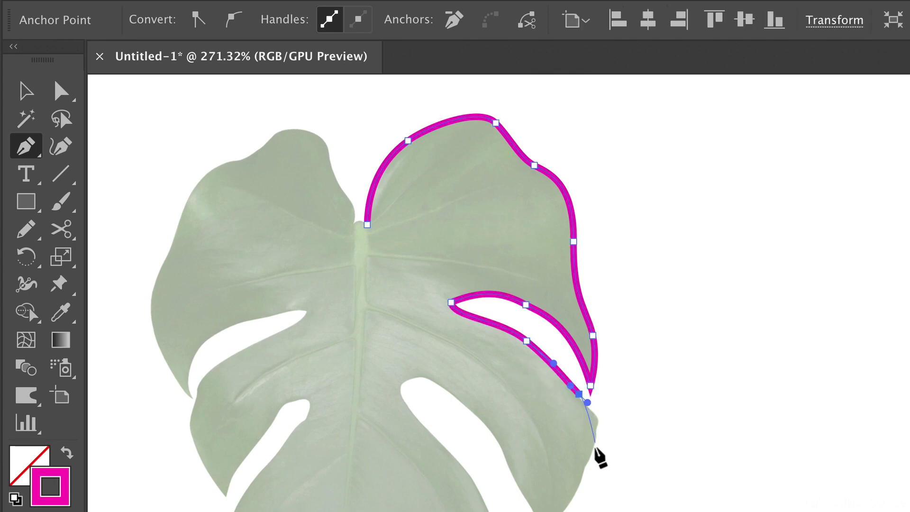
- Trace the second right lobe's outer edge from the upper slit down to a curved anchor at the lobe's pointed tip
{"action": "left_click_drag", "start_coordinate": [592, 447], "coordinate": [582, 472]}
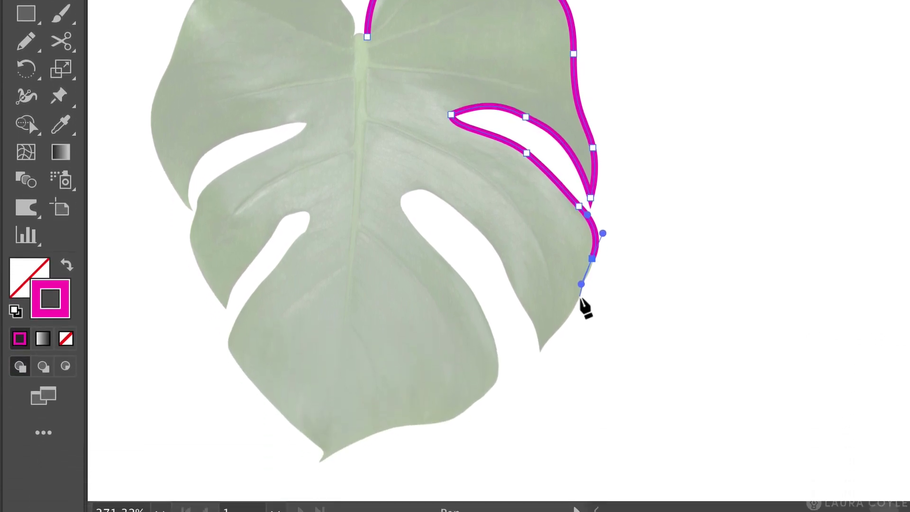
{"action": "left_click_drag", "start_coordinate": [580, 298], "coordinate": [579, 302]}
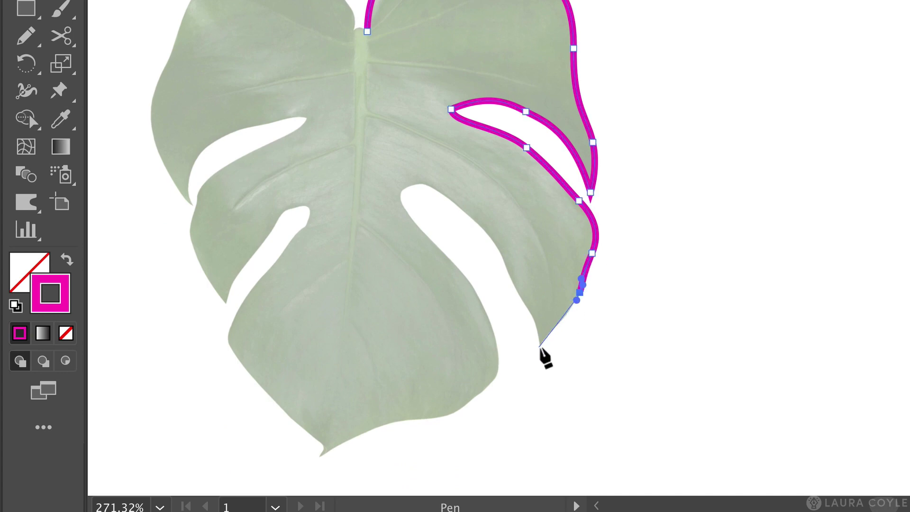
{"action": "left_click_drag", "start_coordinate": [541, 346], "coordinate": [530, 371]}
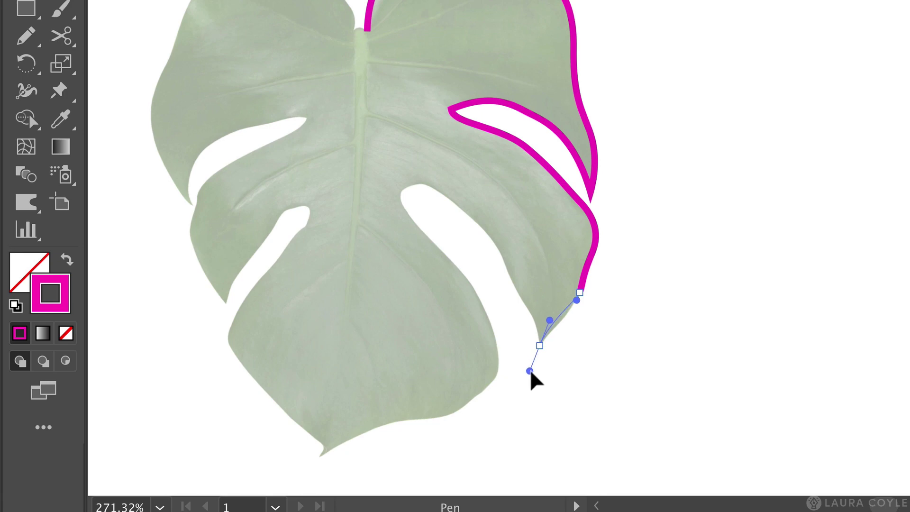
- Redirect the outgoing direction handle at the second right lobe's tip upward, along the edge of the lower-right slit
{"action": "left_click_drag", "start_coordinate": [530, 371], "coordinate": [506, 326]}
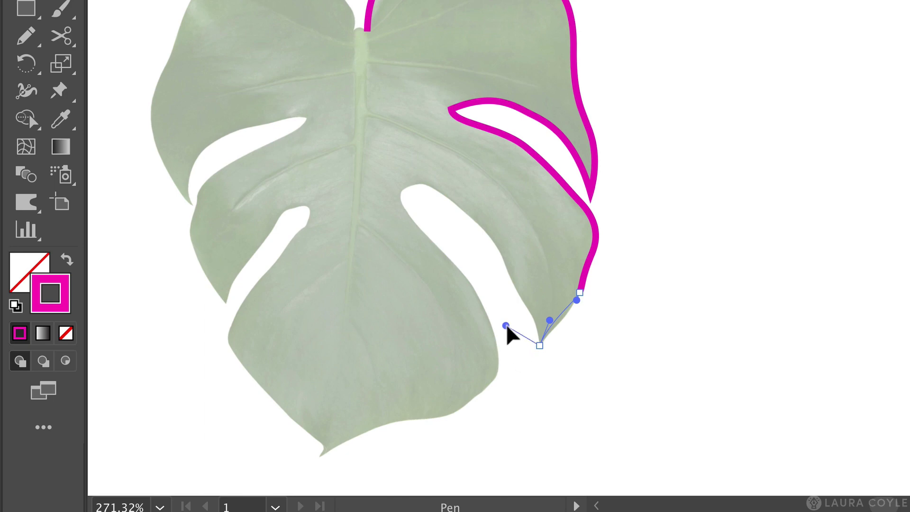
{"action": "left_click_drag", "start_coordinate": [506, 328], "coordinate": [507, 326]}
{"action": "key", "text": "alt"}
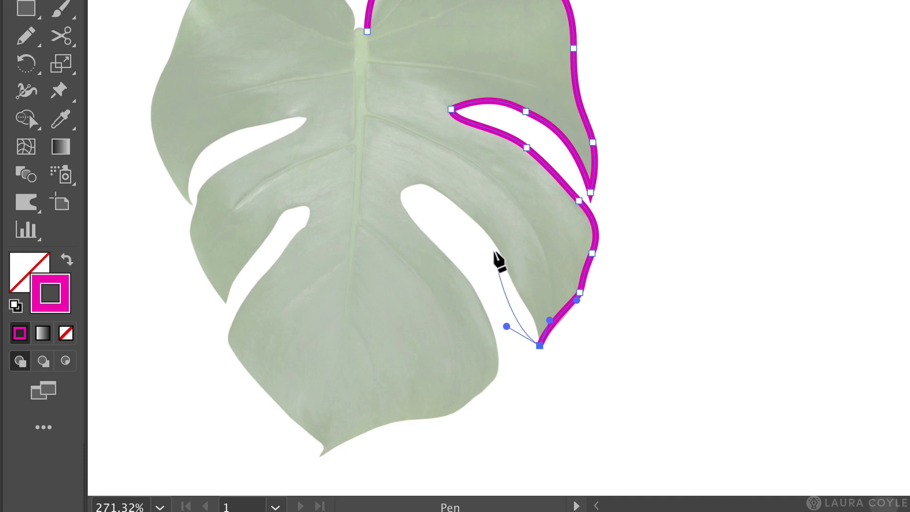
{"action": "key", "text": "alt"}
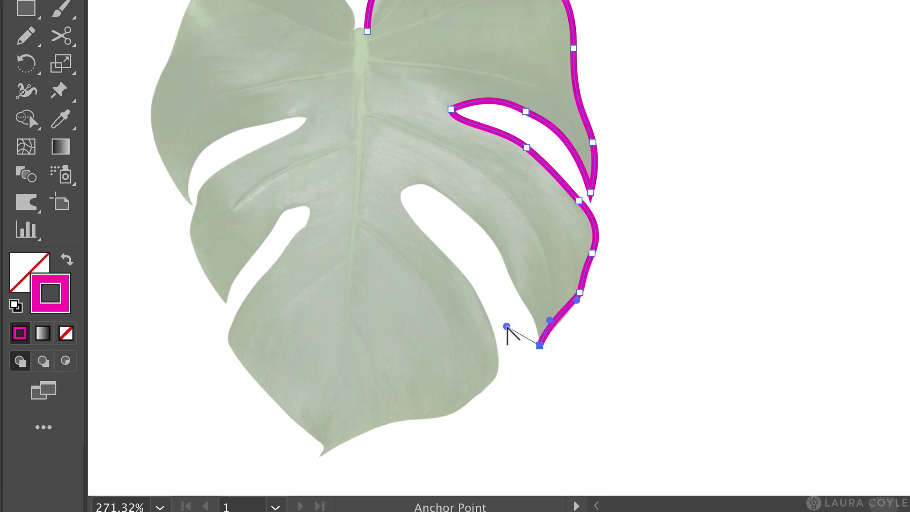
{"action": "left_click_drag", "start_coordinate": [506, 326], "coordinate": [539, 289]}
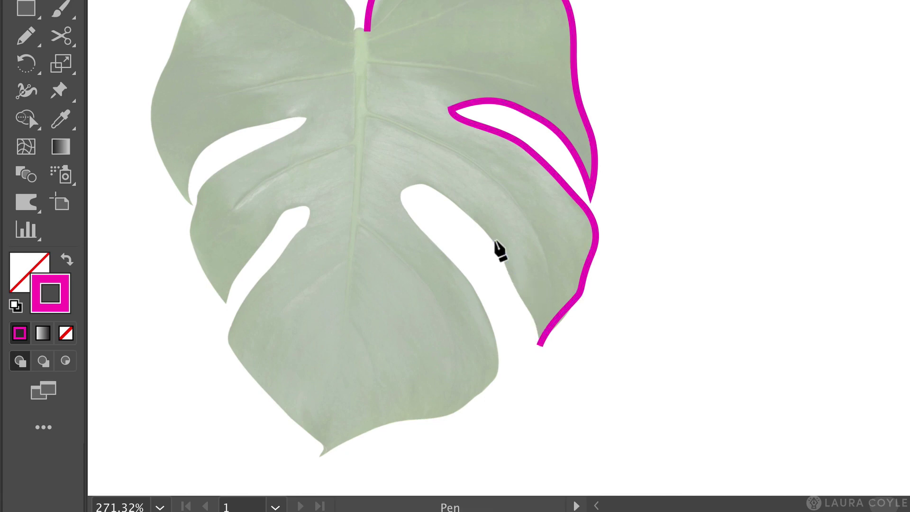
- Trace the lower-right slit's outer edge partway up from the lobe tip and shorten the new anchor's leading direction handle
{"action": "left_click_drag", "start_coordinate": [493, 240], "coordinate": [474, 185]}
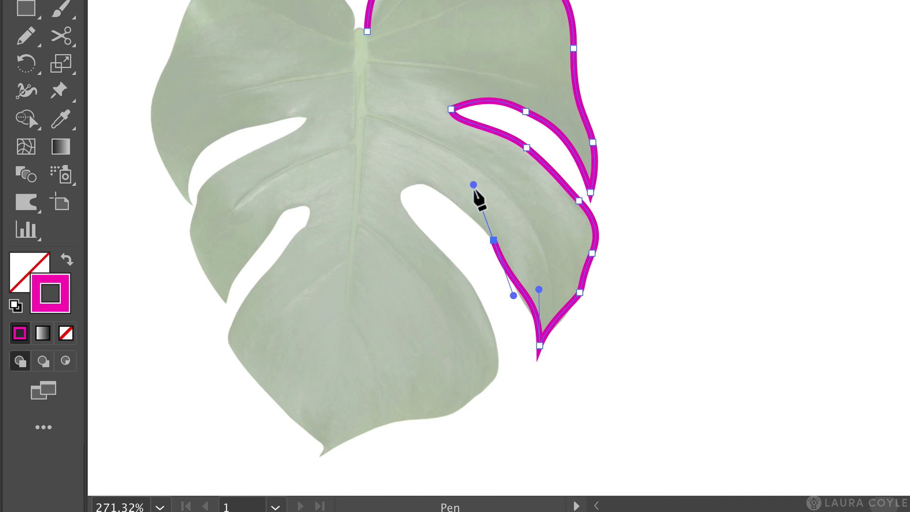
{"action": "key", "text": "alt"}
{"action": "left_click_drag", "start_coordinate": [474, 185], "coordinate": [424, 209]}
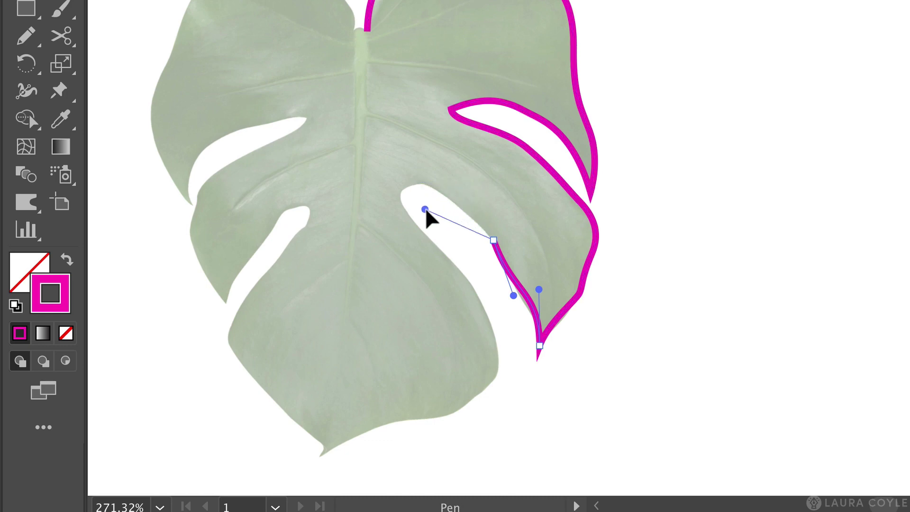
{"action": "key", "text": "ctrl"}
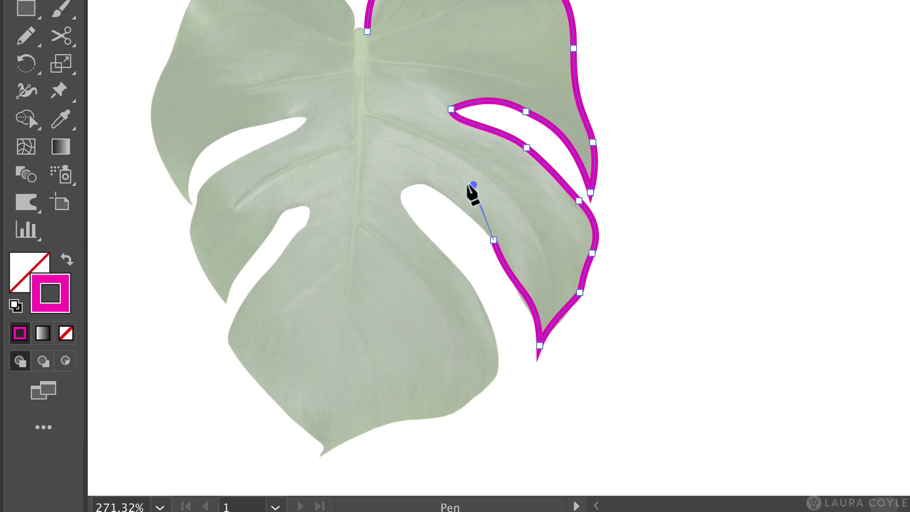
{"action": "key", "text": "ctrl"}
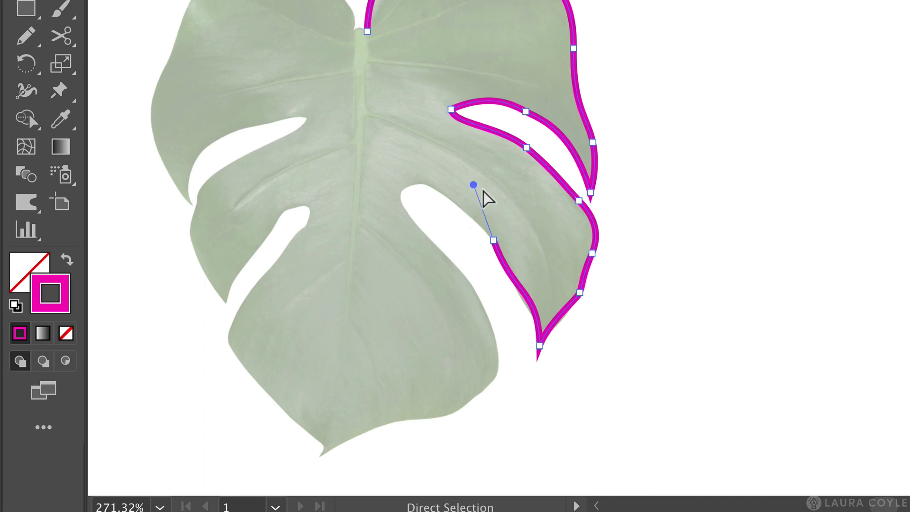
{"action": "left_click_drag", "start_coordinate": [473, 185], "coordinate": [480, 205]}
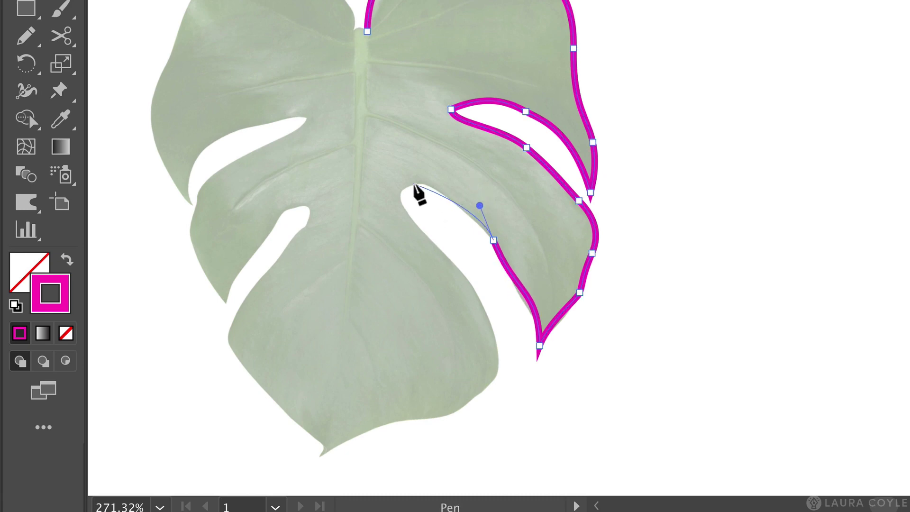
- Trace around the lower-right slit's rounded inner end and down its inner edge to the bottom lobe's right side
{"action": "left_click_drag", "start_coordinate": [413, 184], "coordinate": [394, 192]}
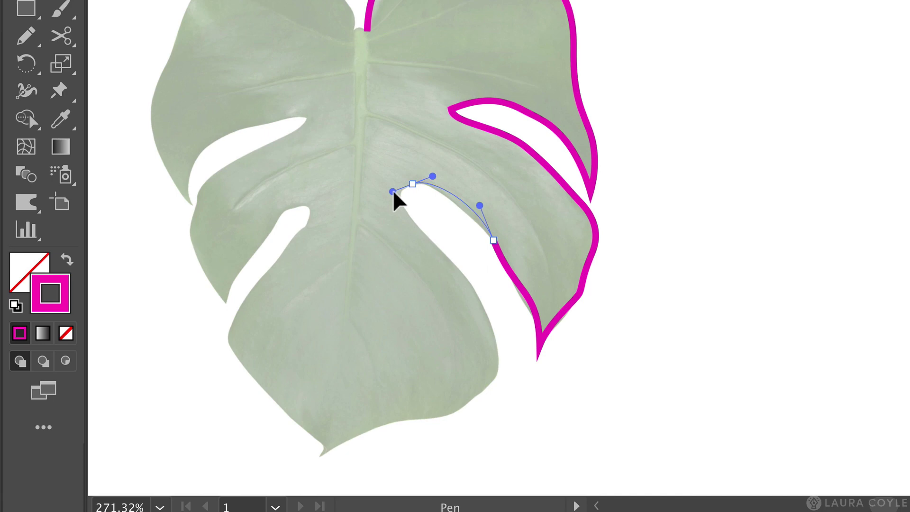
{"action": "left_click_drag", "start_coordinate": [394, 192], "coordinate": [394, 192]}
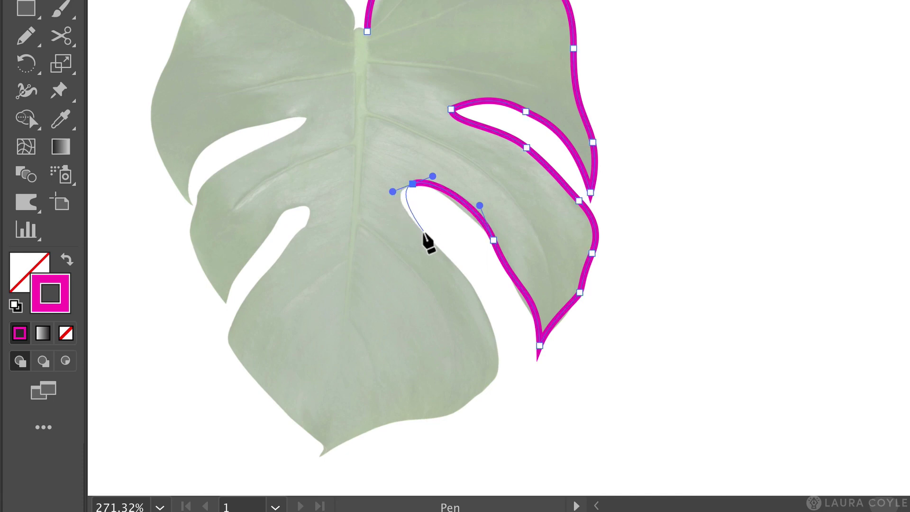
{"action": "left_click_drag", "start_coordinate": [426, 236], "coordinate": [455, 262]}
{"action": "left_click_drag", "start_coordinate": [499, 352], "coordinate": [500, 398]}
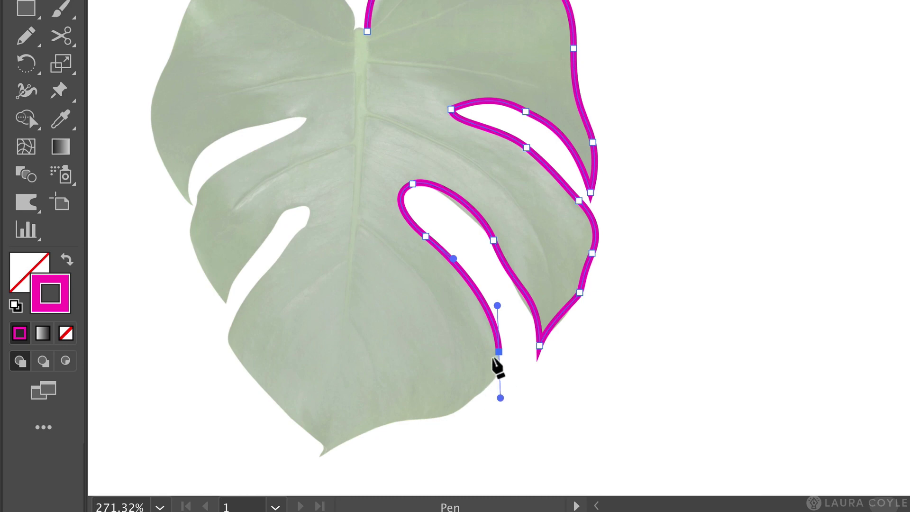
- Trace the bottom lobe's lower-right edge to the leaf's bottom tip and make a corner there with the outgoing handle pointing upward
{"action": "key", "text": "ctrl"}
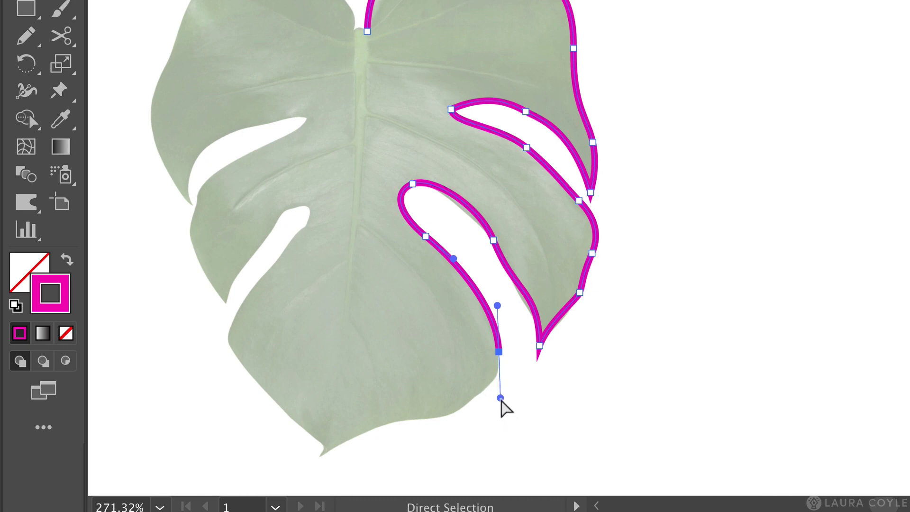
{"action": "left_click_drag", "start_coordinate": [501, 398], "coordinate": [413, 420]}
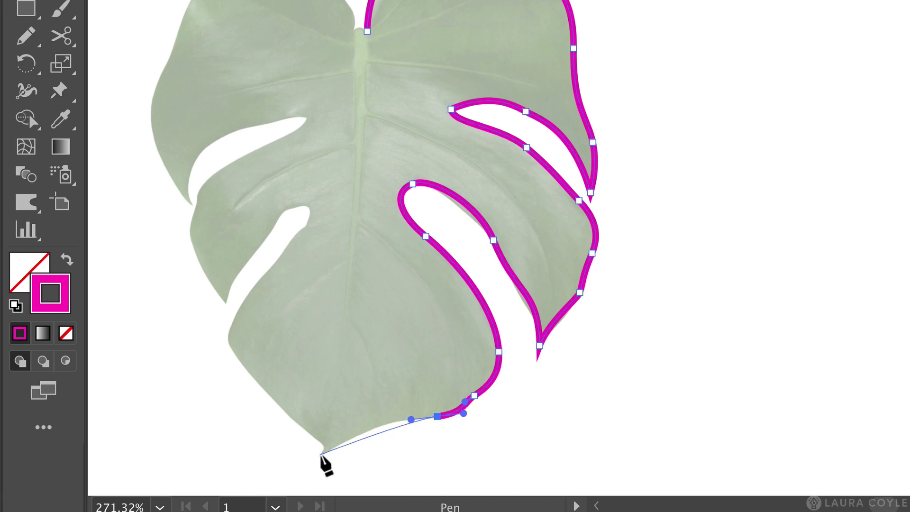
{"action": "left_click", "coordinate": [320, 454]}
{"action": "mouse_move", "coordinate": [321, 456]}
{"action": "left_mouse_down"}
{"action": "mouse_move", "coordinate": [300, 475]}
{"action": "mouse_move", "coordinate": [249, 492]}
{"action": "mouse_move", "coordinate": [308, 409]}
{"action": "mouse_move", "coordinate": [293, 405]}
{"action": "mouse_move", "coordinate": [332, 401]}
{"action": "left_mouse_up"}
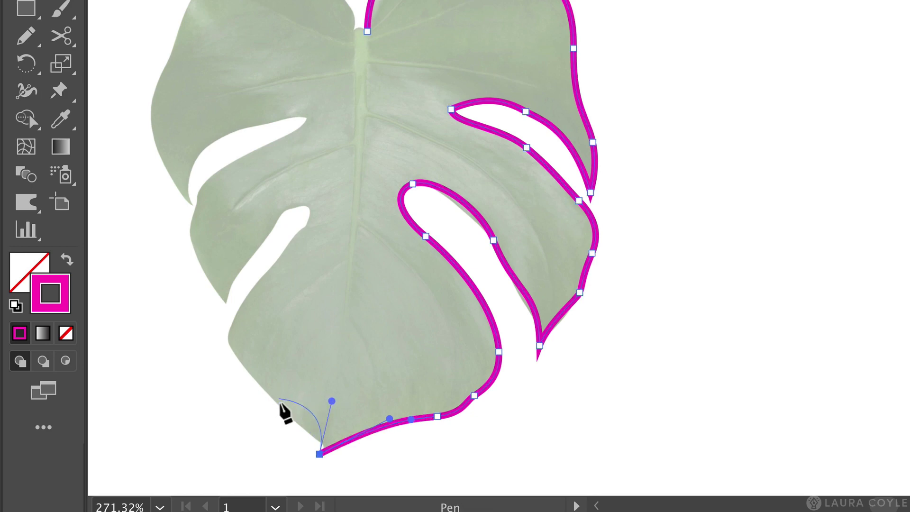
- Trace the bottom lobe's left edge up to the lower-left slit and refine the bottom tip's handle so the curve follows the leaf
{"action": "left_click_drag", "start_coordinate": [247, 369], "coordinate": [222, 345]}
{"action": "left_click_drag", "start_coordinate": [240, 307], "coordinate": [254, 285]}
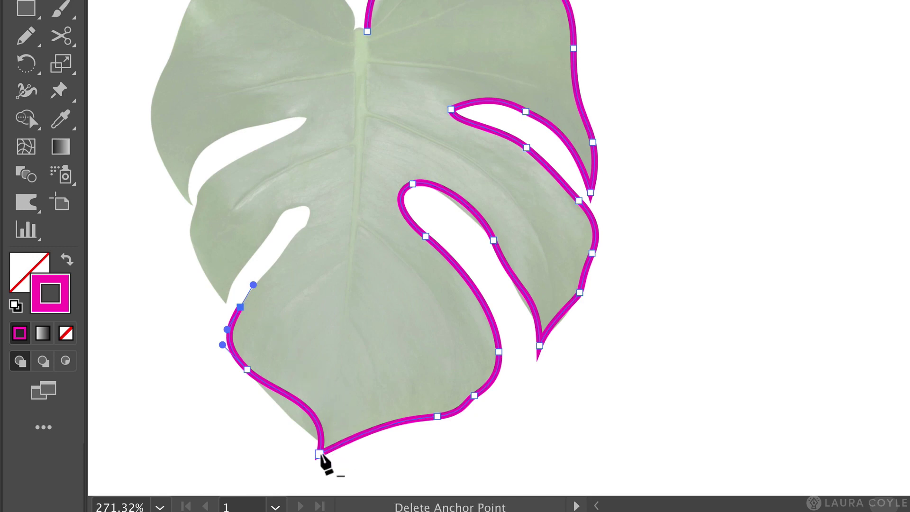
{"action": "key", "text": "ctrl"}
{"action": "left_click", "coordinate": [319, 455]}
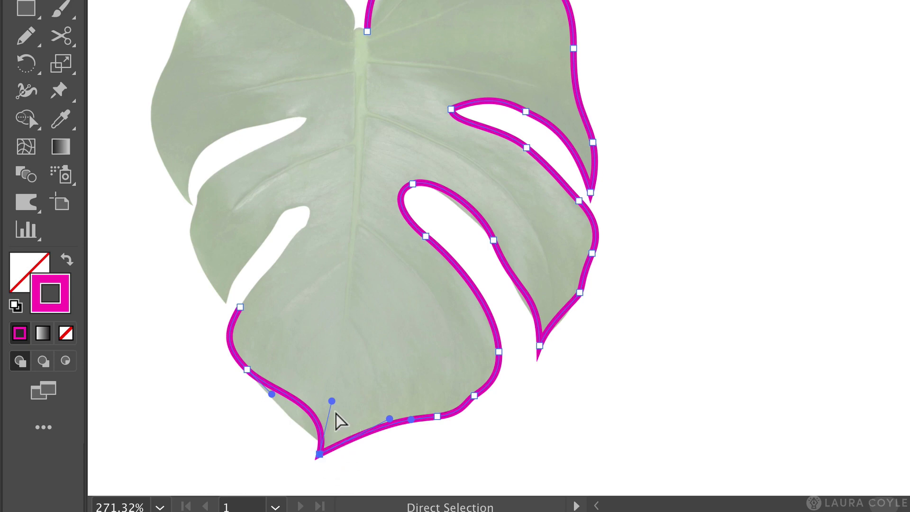
{"action": "left_click_drag", "start_coordinate": [332, 401], "coordinate": [310, 417]}
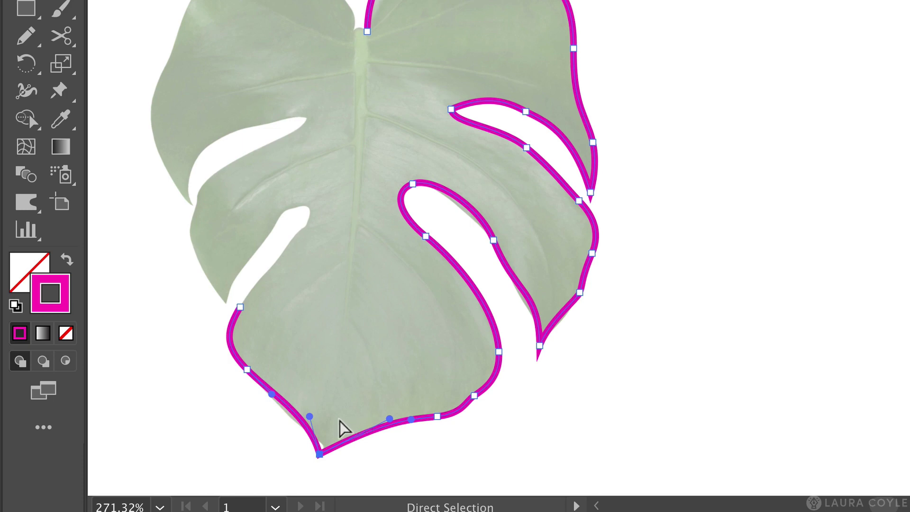
- Resume the path at its open end and trace around the lower-left slit's inner end and partway down its outer edge
{"action": "key", "text": "p"}
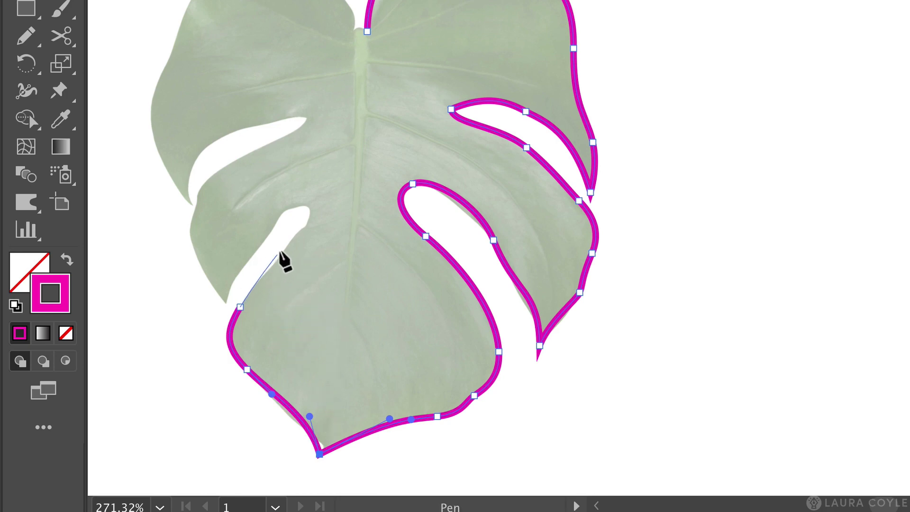
{"action": "left_click_drag", "start_coordinate": [282, 256], "coordinate": [267, 241]}
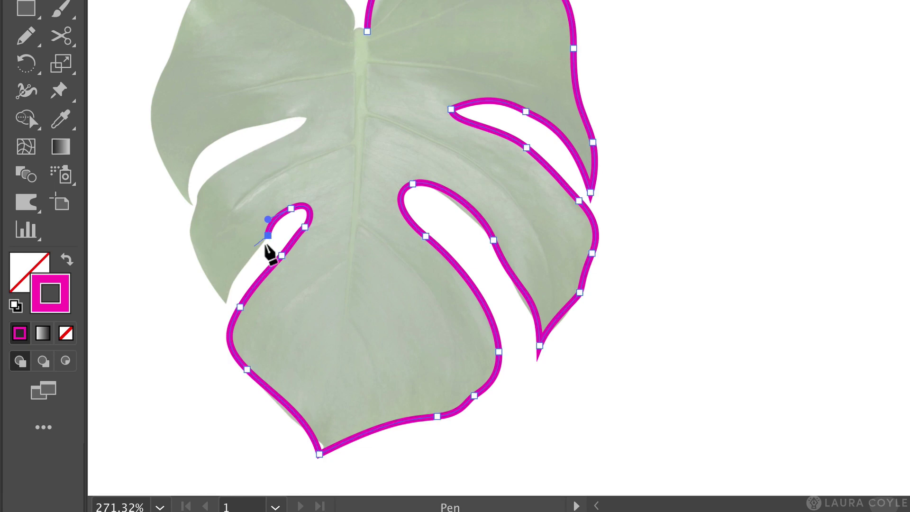
{"action": "key", "text": "ctrl"}
{"action": "left_click_drag", "start_coordinate": [268, 236], "coordinate": [262, 247]}
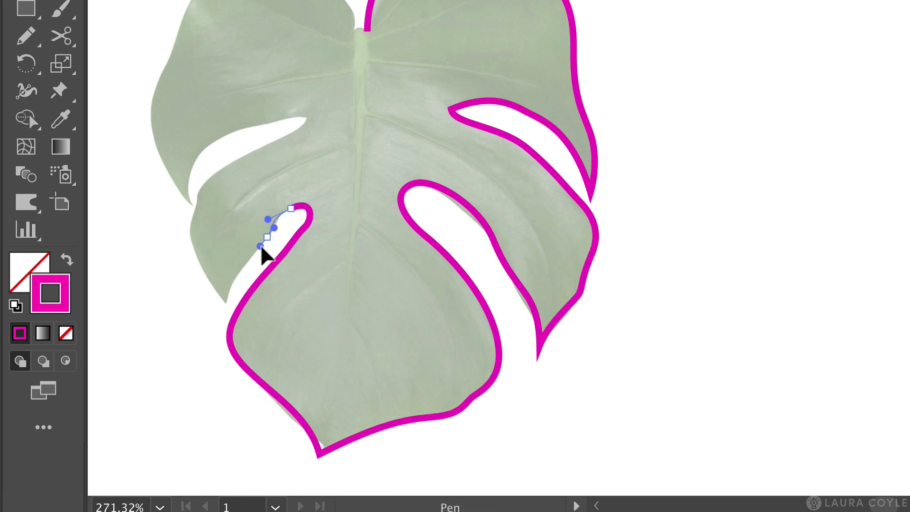
{"action": "mouse_move", "coordinate": [260, 248]}
{"action": "left_mouse_down"}
{"action": "mouse_move", "coordinate": [269, 248]}
{"action": "mouse_move", "coordinate": [245, 249]}
{"action": "left_mouse_up"}
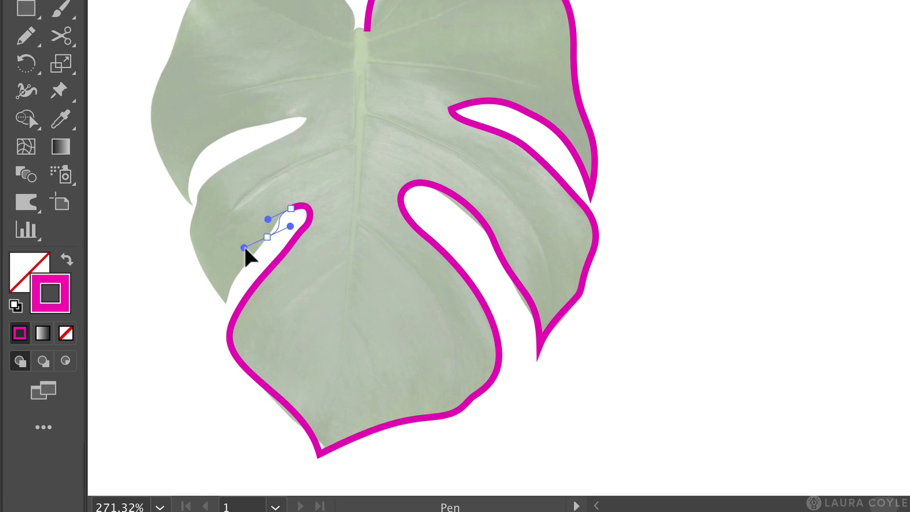
{"action": "mouse_move", "coordinate": [245, 249]}
{"action": "left_mouse_down"}
{"action": "mouse_move", "coordinate": [224, 228]}
{"action": "mouse_move", "coordinate": [242, 194]}
{"action": "mouse_move", "coordinate": [230, 204]}
{"action": "mouse_move", "coordinate": [228, 249]}
{"action": "mouse_move", "coordinate": [217, 238]}
{"action": "mouse_move", "coordinate": [258, 197]}
{"action": "mouse_move", "coordinate": [231, 205]}
{"action": "mouse_move", "coordinate": [237, 196]}
{"action": "mouse_move", "coordinate": [242, 264]}
{"action": "left_mouse_up"}
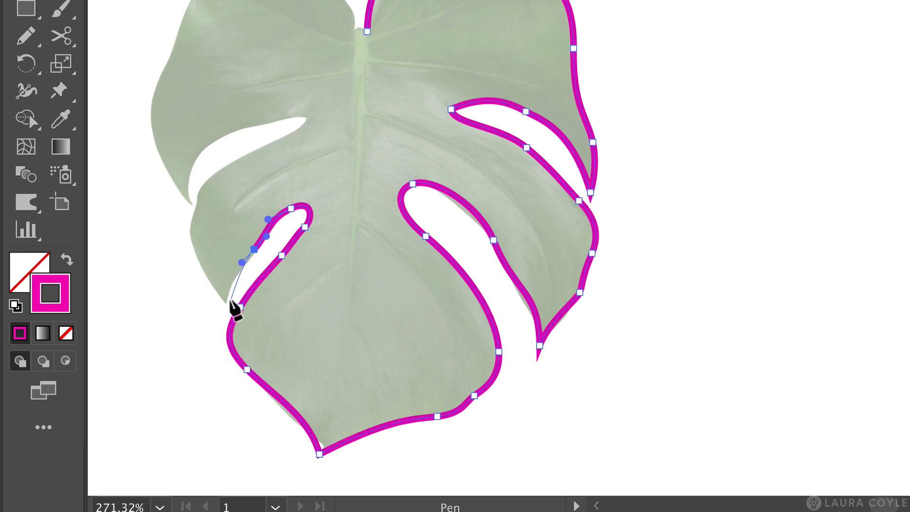
- Make a corner at the middle-left lobe's tip, then trace its outer edge and around the upper-left slit to the next lobe's tip
{"action": "mouse_move", "coordinate": [225, 304]}
{"action": "left_mouse_down"}
{"action": "mouse_move", "coordinate": [221, 328]}
{"action": "mouse_move", "coordinate": [194, 306]}
{"action": "mouse_move", "coordinate": [195, 287]}
{"action": "left_mouse_up"}
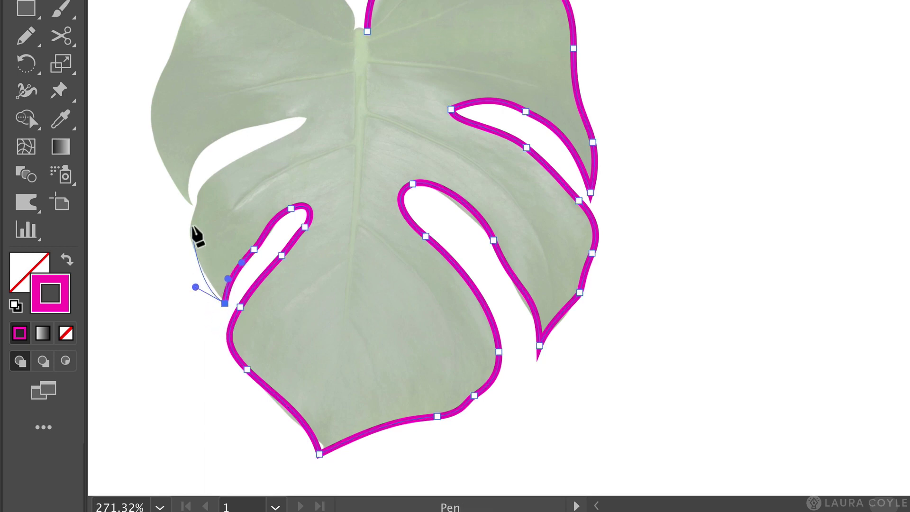
{"action": "left_click_drag", "start_coordinate": [191, 226], "coordinate": [201, 186]}
{"action": "left_click_drag", "start_coordinate": [260, 149], "coordinate": [297, 138]}
{"action": "left_click_drag", "start_coordinate": [304, 120], "coordinate": [231, 148]}
{"action": "left_click", "coordinate": [188, 202]}
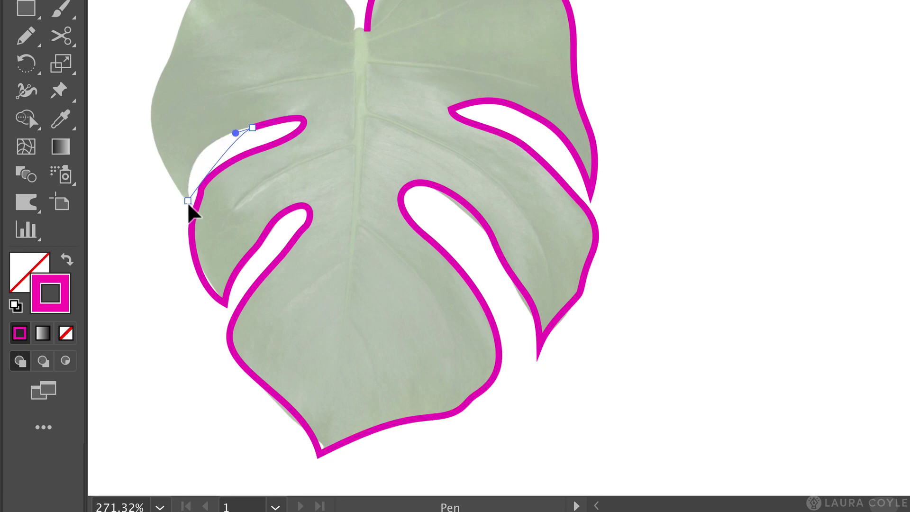
- Make a corner at the upper-left lobe's tip and trace up its outer edge, redoing the side anchor for a smoother curve
{"action": "left_click_drag", "start_coordinate": [189, 207], "coordinate": [148, 167]}
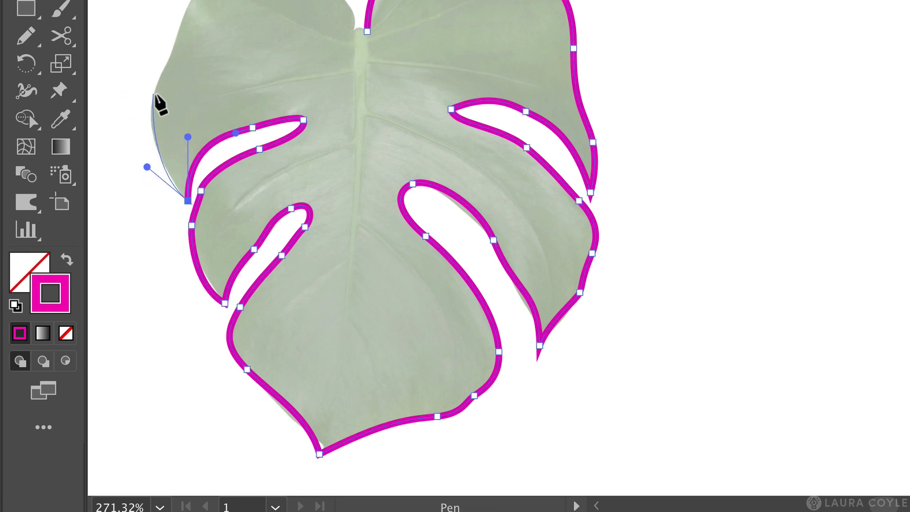
{"action": "left_click", "coordinate": [153, 94]}
{"action": "left_click_drag", "start_coordinate": [155, 93], "coordinate": [160, 74]}
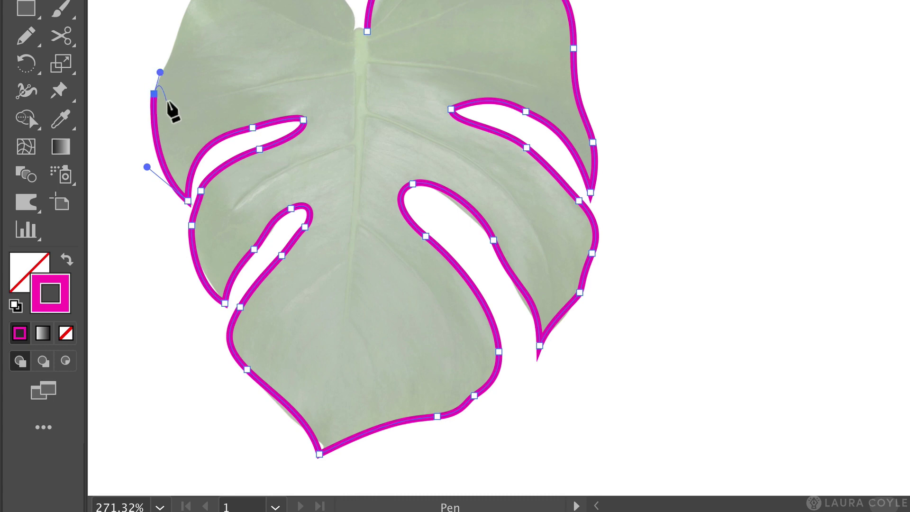
{"action": "key", "text": "super"}
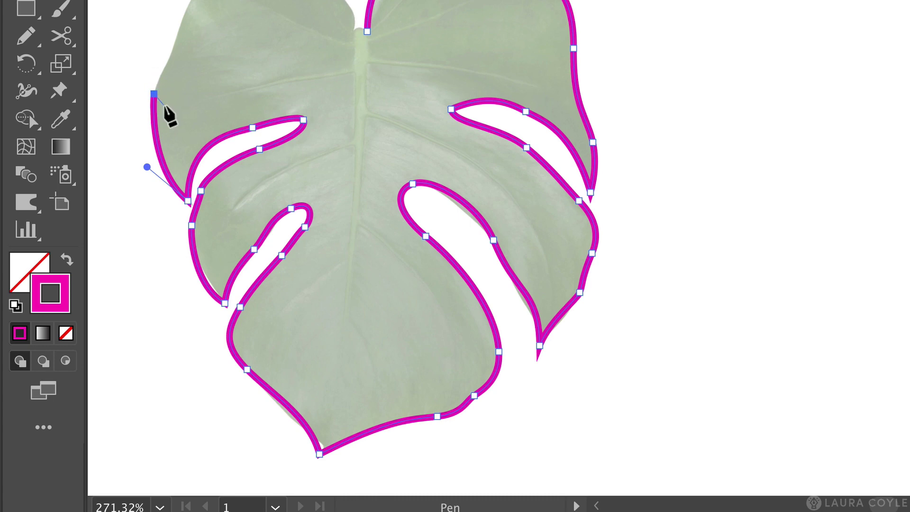
{"action": "left_click_drag", "start_coordinate": [155, 93], "coordinate": [169, 58]}
- Trace the upper-left lobe's top and inner edge down to the stem notch and redirect the last handle toward the path's starting anchor
{"action": "scroll", "coordinate": [187, 71], "scroll_direction": "up", "scroll_amount": 5}
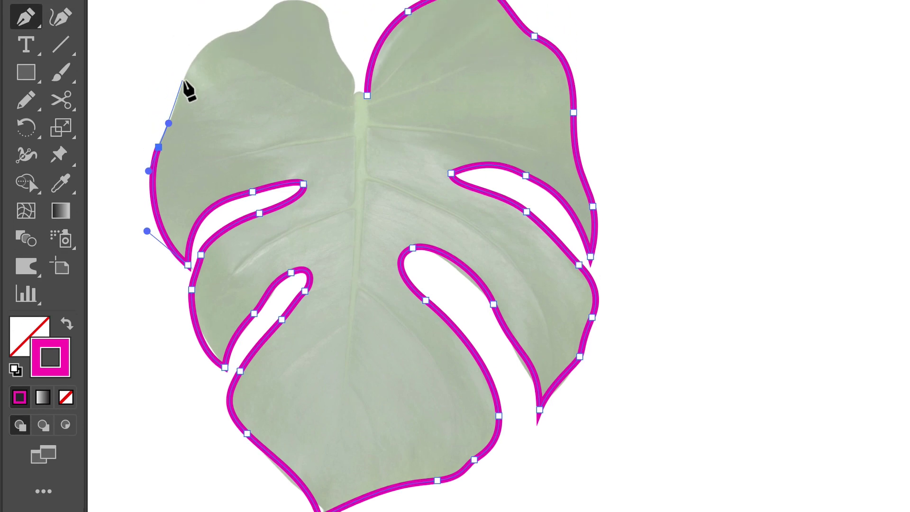
{"action": "mouse_move", "coordinate": [183, 143]}
{"action": "left_mouse_down"}
{"action": "mouse_move", "coordinate": [188, 128]}
{"action": "mouse_move", "coordinate": [188, 157]}
{"action": "left_mouse_up"}
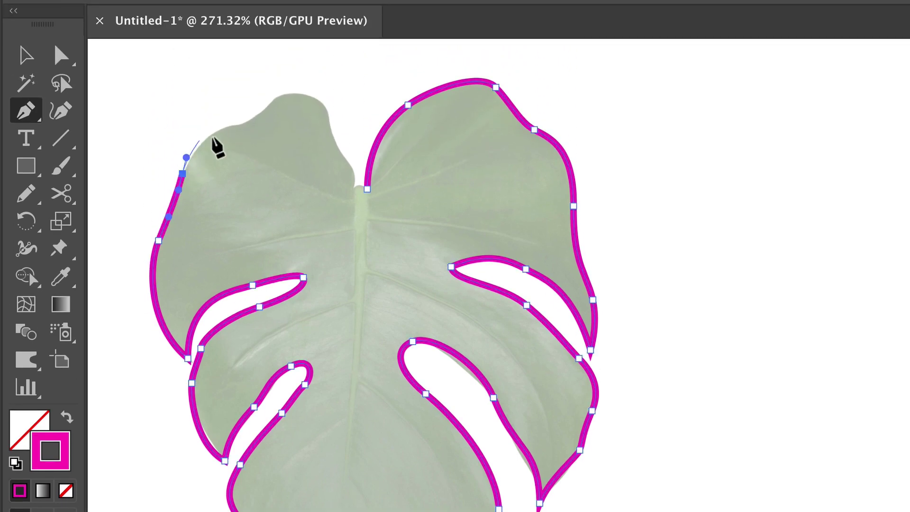
{"action": "left_click_drag", "start_coordinate": [231, 126], "coordinate": [346, 202]}
{"action": "left_click", "coordinate": [323, 108]}
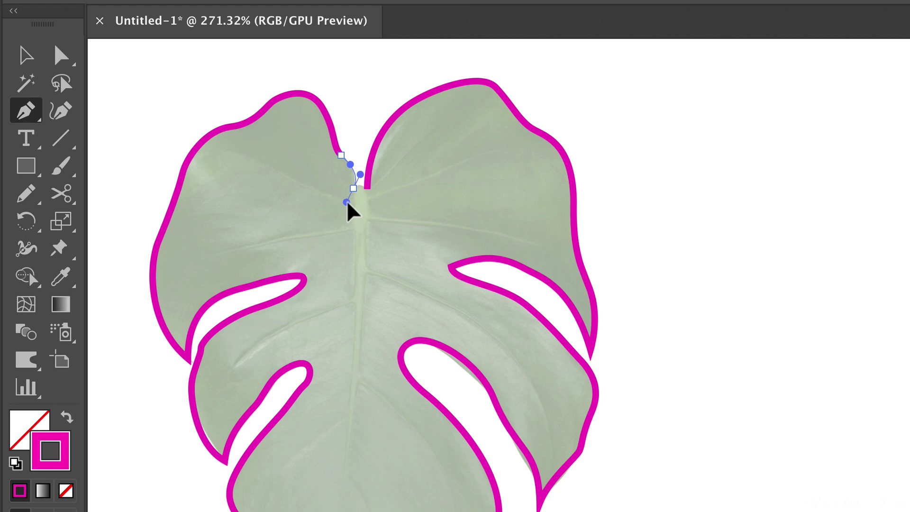
{"action": "left_click_drag", "start_coordinate": [348, 203], "coordinate": [364, 199]}
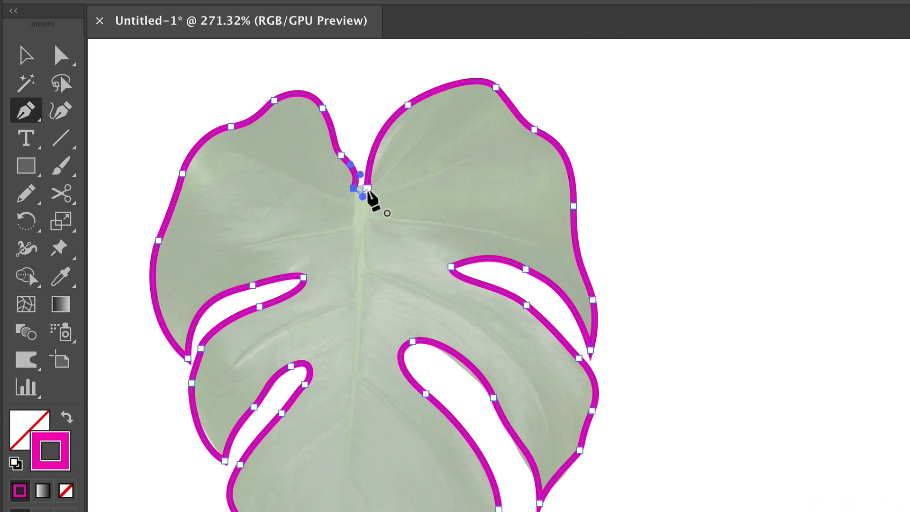
- Close the path at its starting anchor in the stem notch and bend the middle-left lobe's outer edge to follow the leaf
{"action": "left_click", "coordinate": [367, 190]}
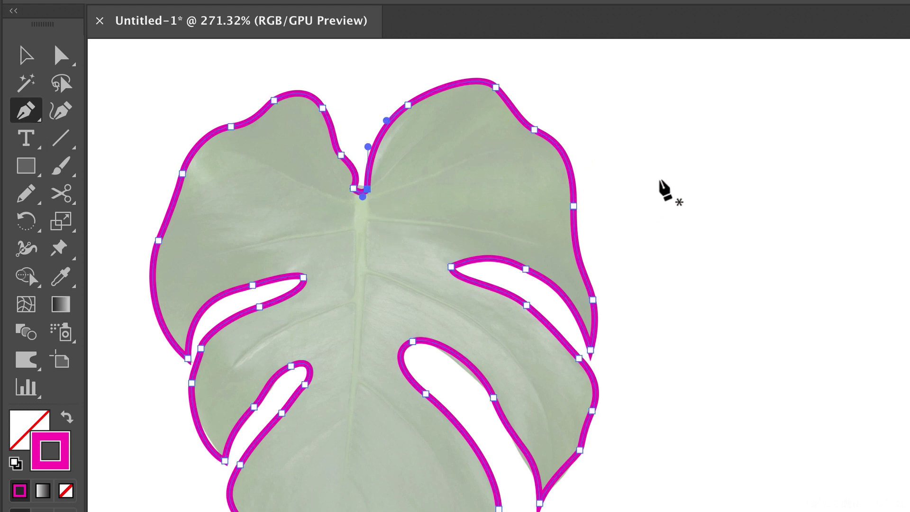
{"action": "key", "text": "v"}
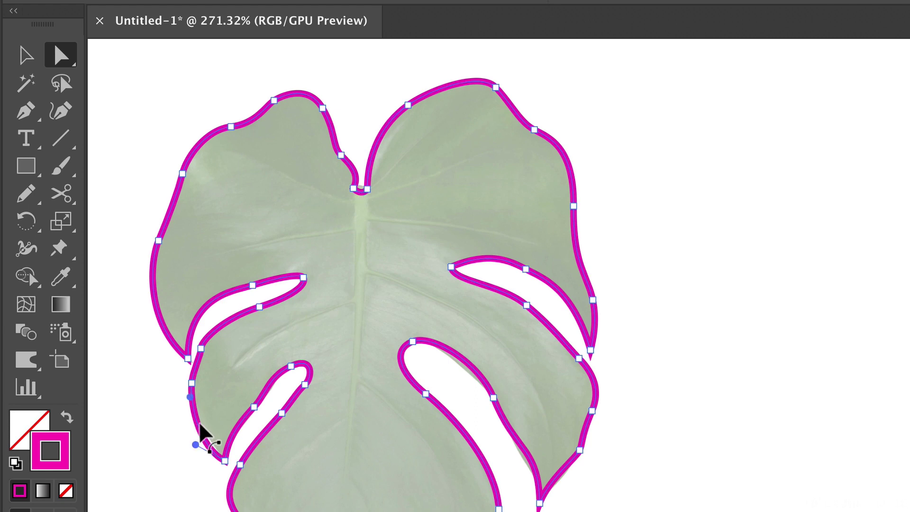
{"action": "left_click", "coordinate": [200, 431]}
{"action": "left_click_drag", "start_coordinate": [199, 423], "coordinate": [197, 428]}
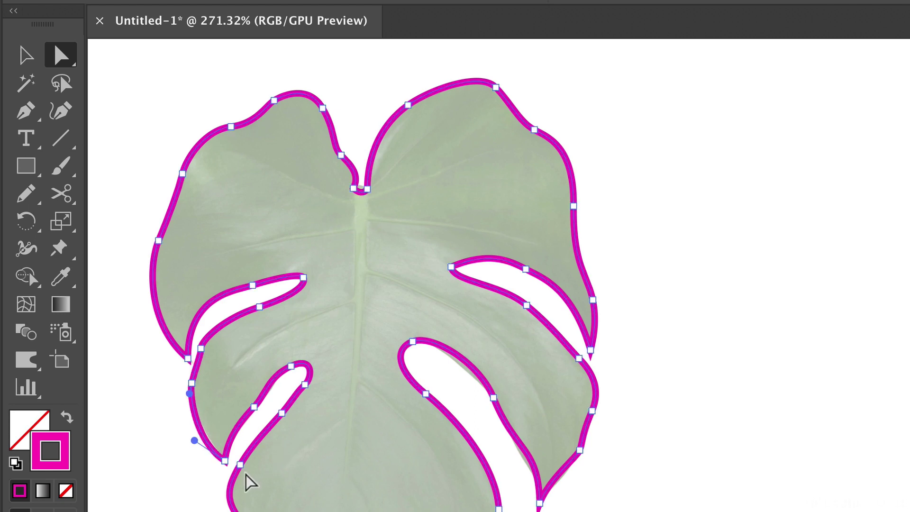
{"action": "left_click", "coordinate": [202, 425]}
{"action": "left_click_drag", "start_coordinate": [202, 425], "coordinate": [201, 426]}
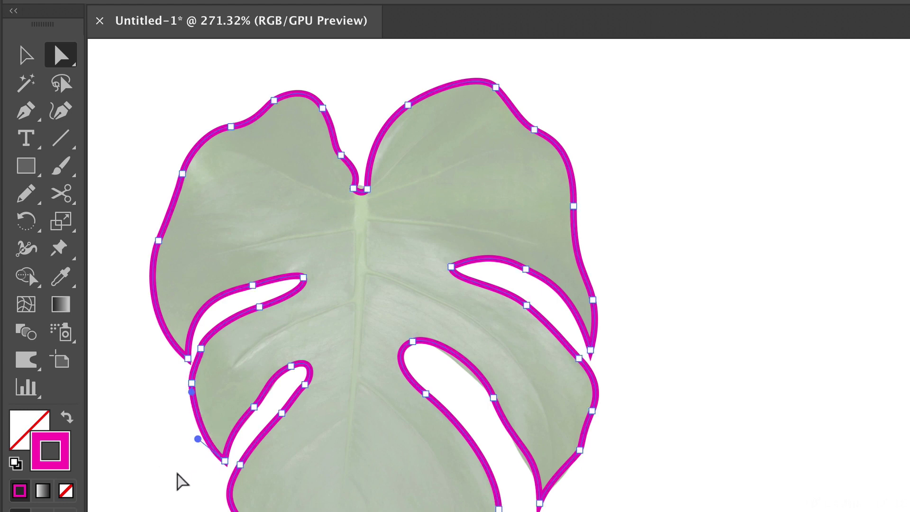
- Select the whole closed leaf outline and move it off the photo onto the blank area to its right
{"action": "key", "text": "v"}
{"action": "left_click", "coordinate": [695, 268]}
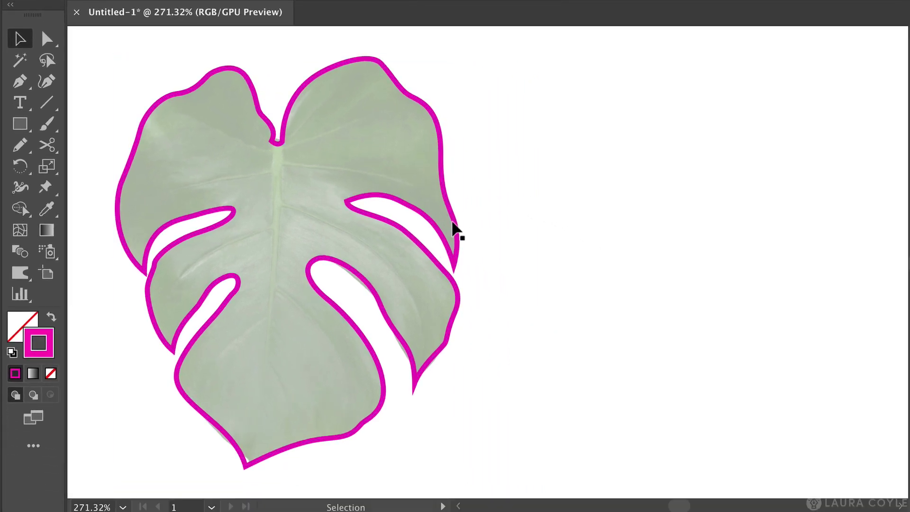
{"action": "left_click", "coordinate": [453, 225]}
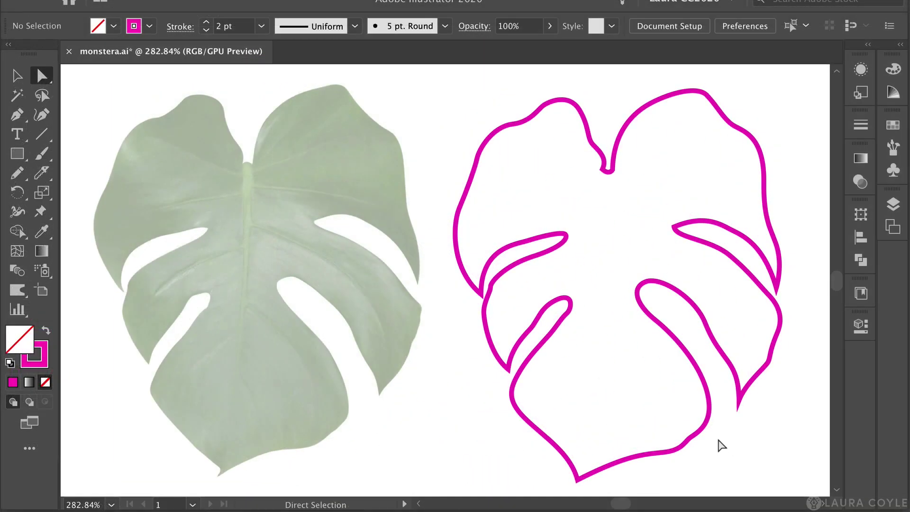
- Refine the curve at the bottom lobe's lower-right bulge and straighten the outer segment running into the lower-right lobe's tip
{"action": "left_click", "coordinate": [696, 433]}
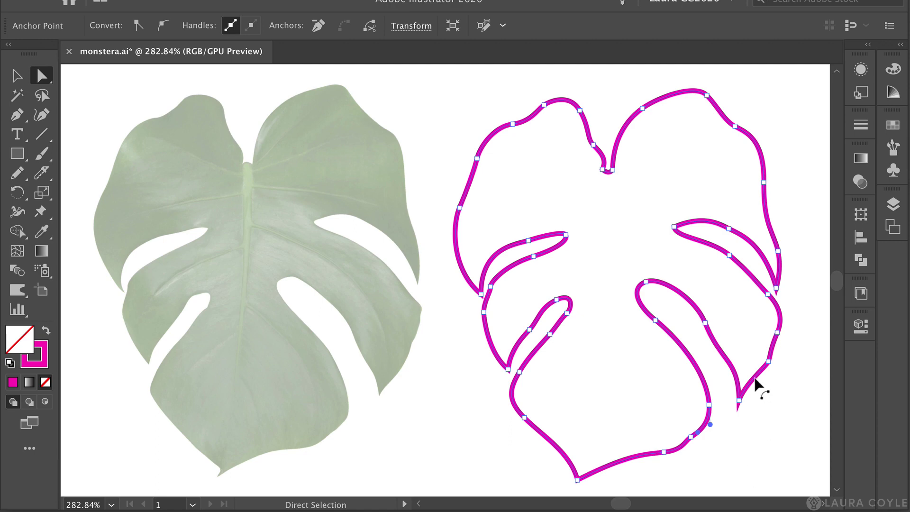
{"action": "left_click", "coordinate": [755, 381]}
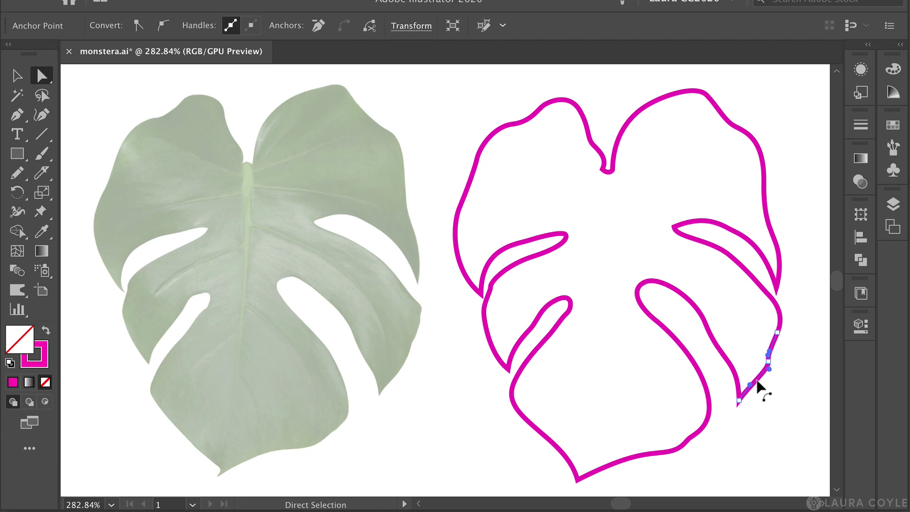
{"action": "left_click", "coordinate": [782, 417]}
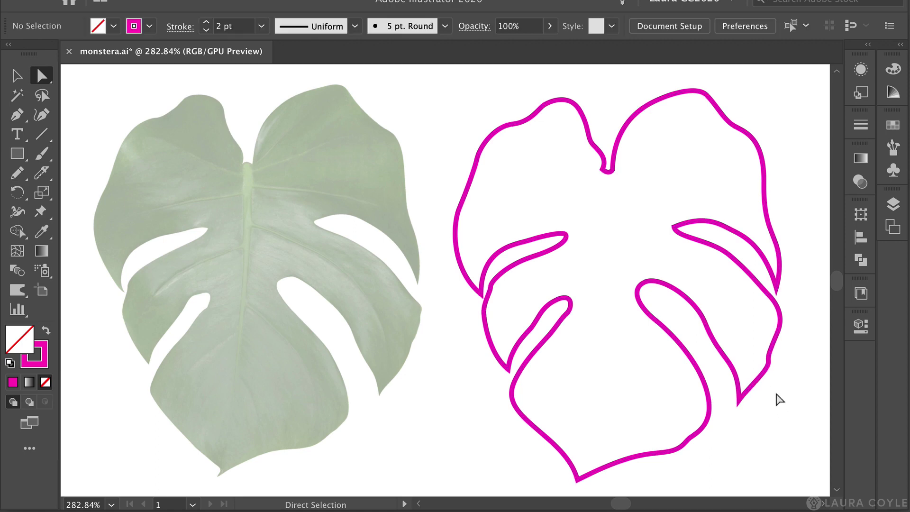
- Swap the leaf outline's fill and stroke to make it solid magenta without a stroke, and deselect it
{"action": "key", "text": "v"}
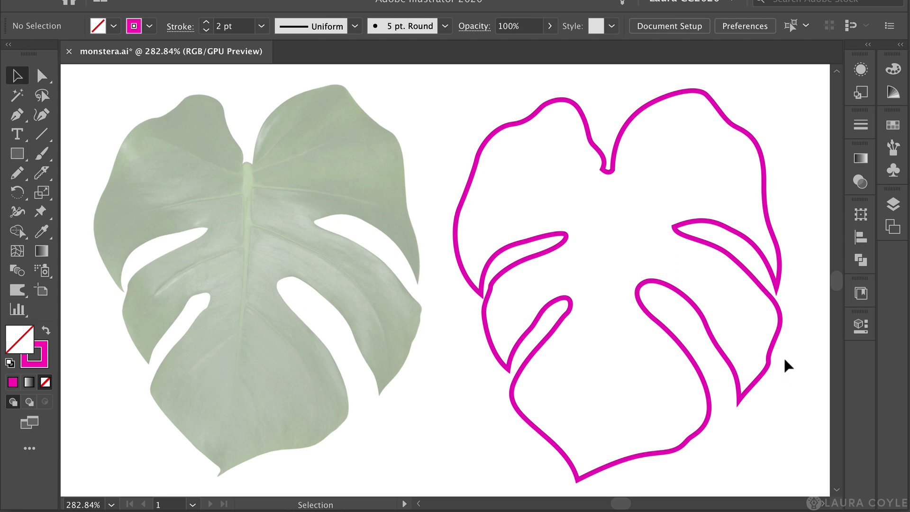
{"action": "left_click", "coordinate": [761, 379]}
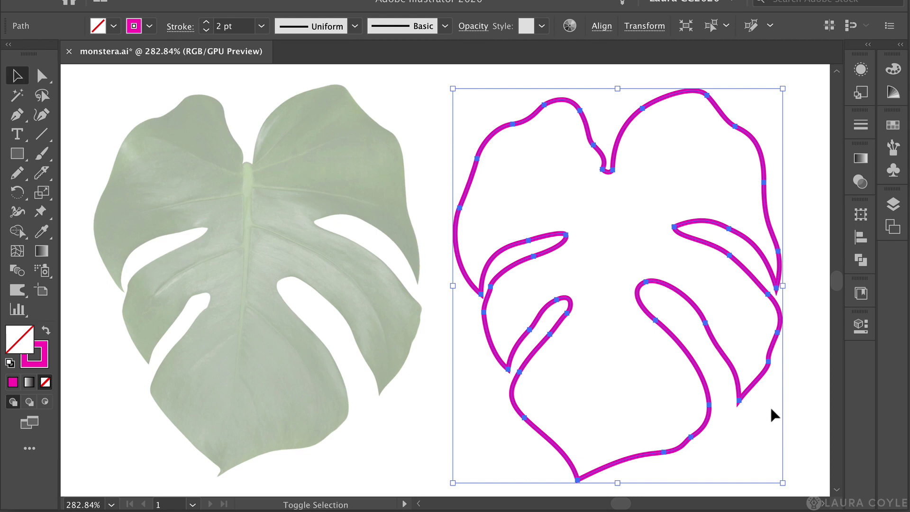
{"action": "key", "text": "shift+x"}
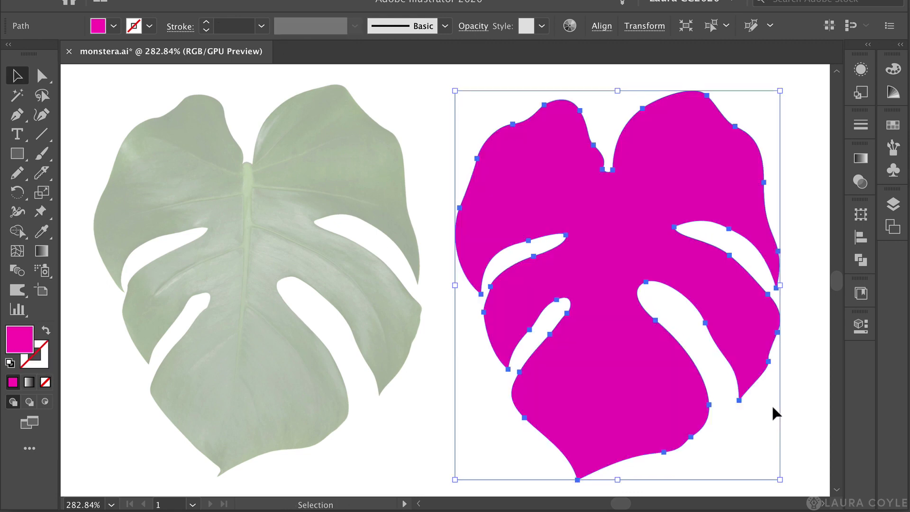
{"action": "left_click", "coordinate": [46, 331]}
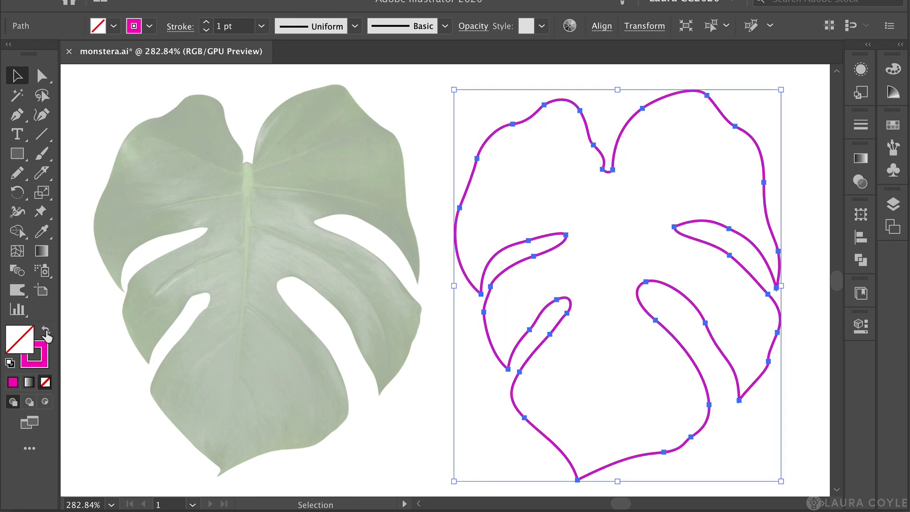
{"action": "left_click", "coordinate": [46, 331]}
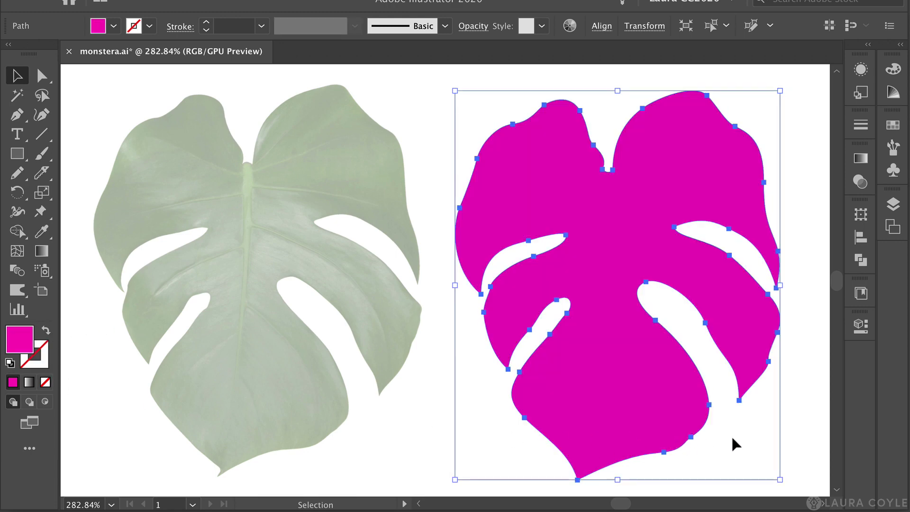
{"action": "left_click", "coordinate": [737, 448]}
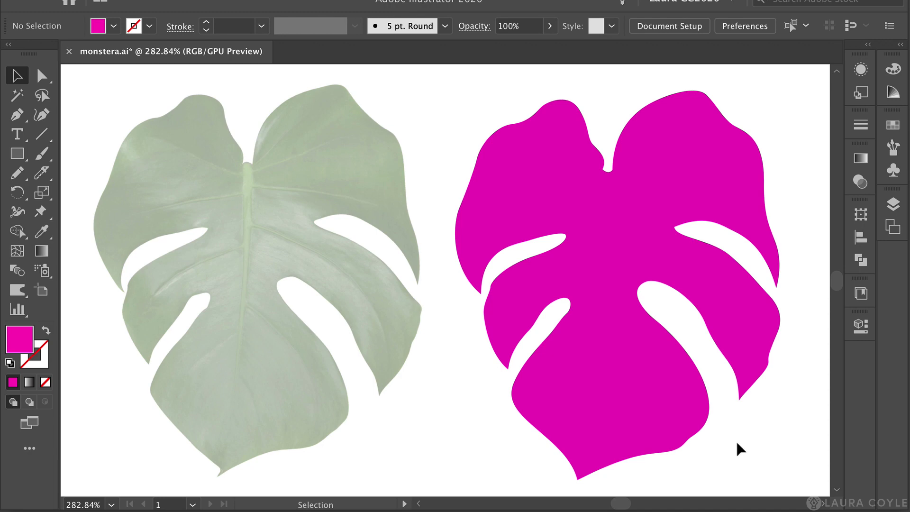